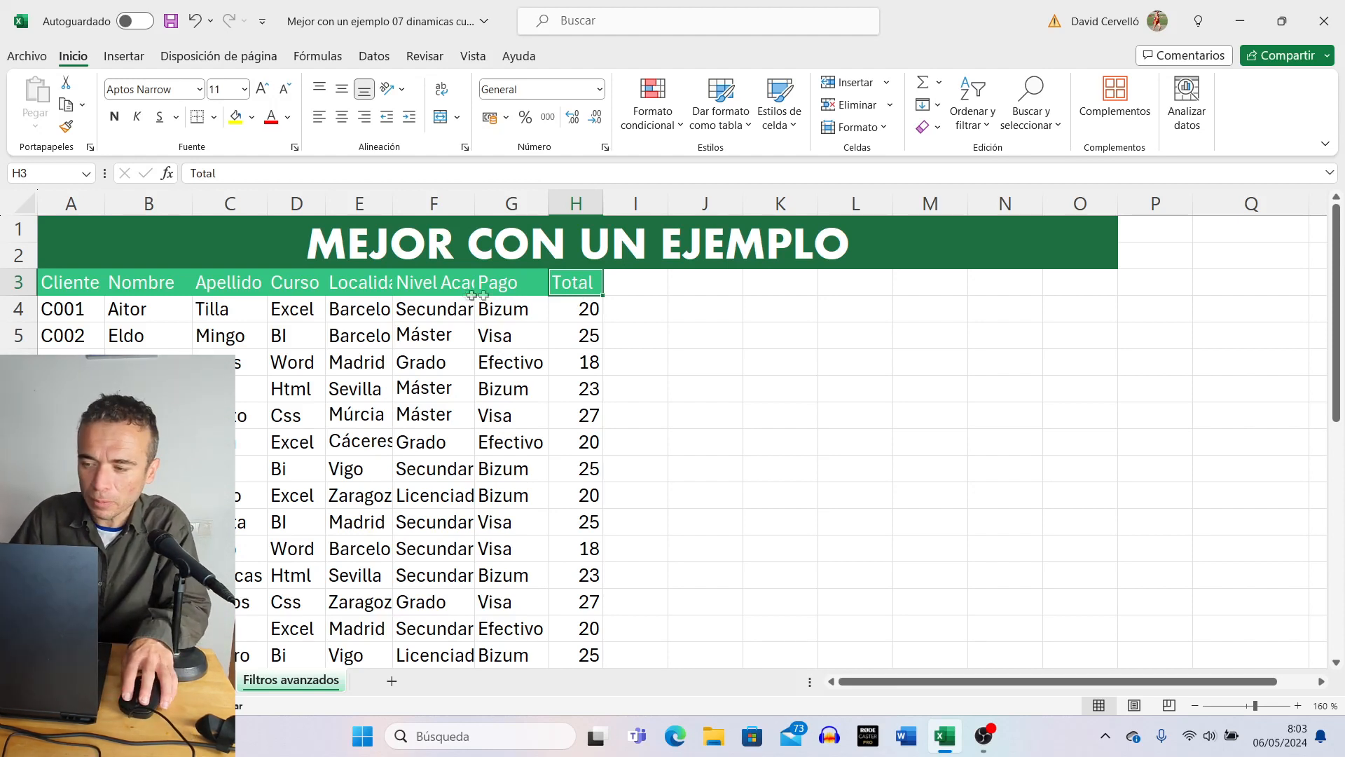
Insert a pivot table from the range A3:H33, placed at cell I3 of the existing Filtros avanzados worksheet
left_click_drag(82, 283, 585, 308)
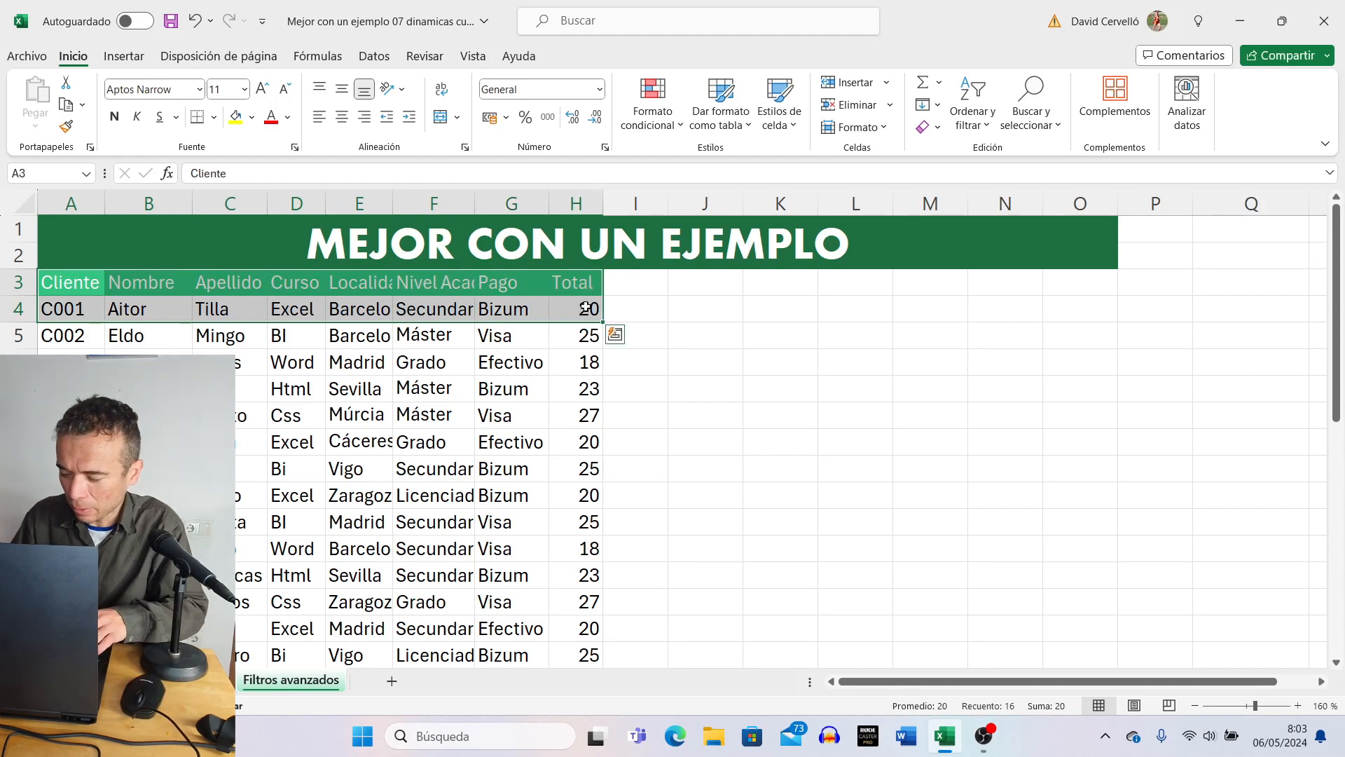
key("ctrl+shift+Down")
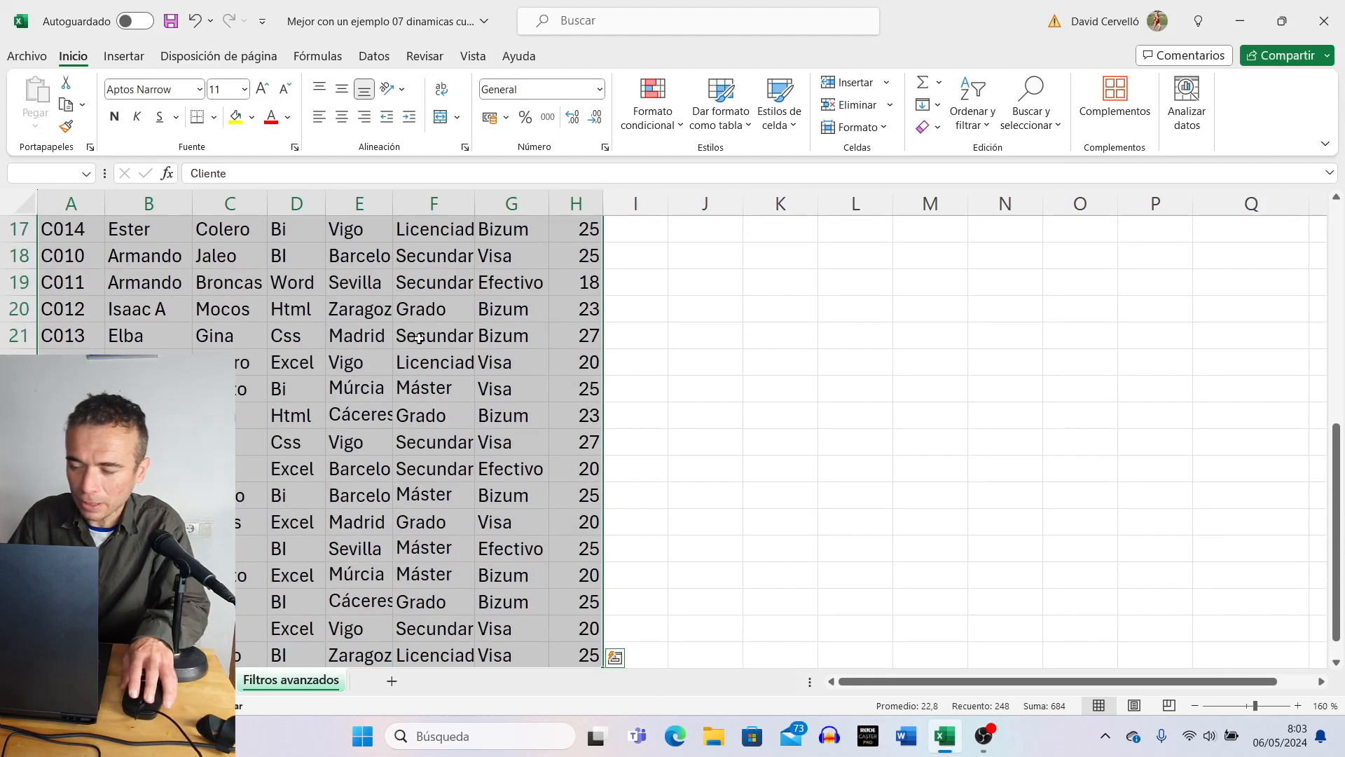
scroll(419, 339, "up", 5)
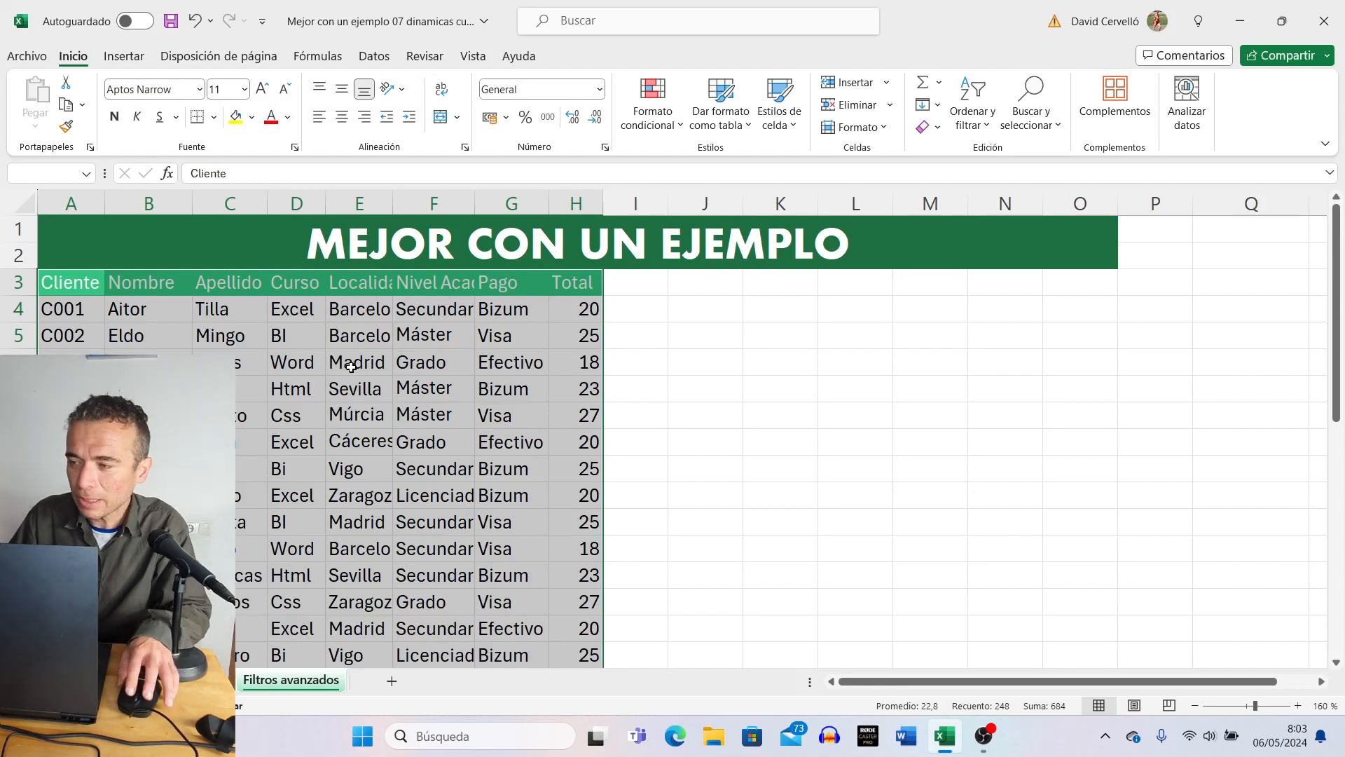
left_click(133, 60)
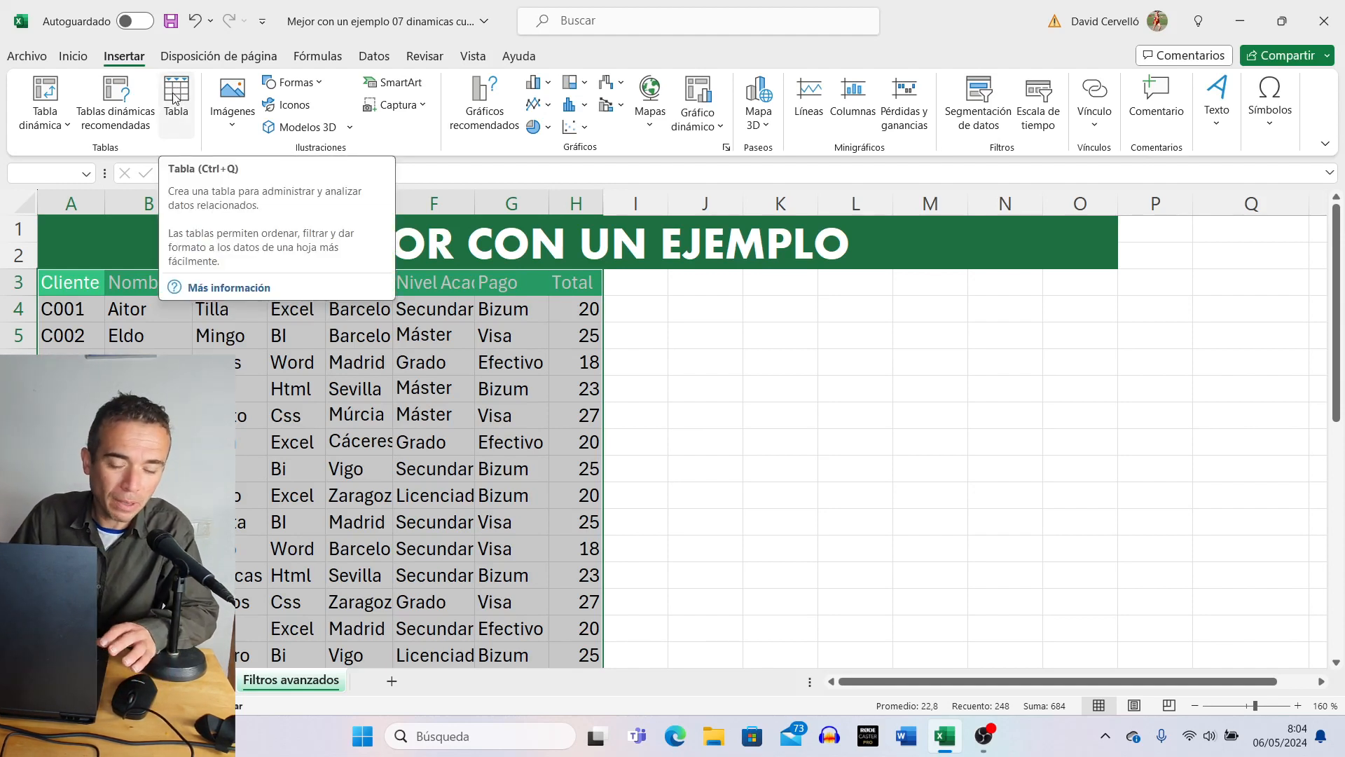
left_click(51, 101)
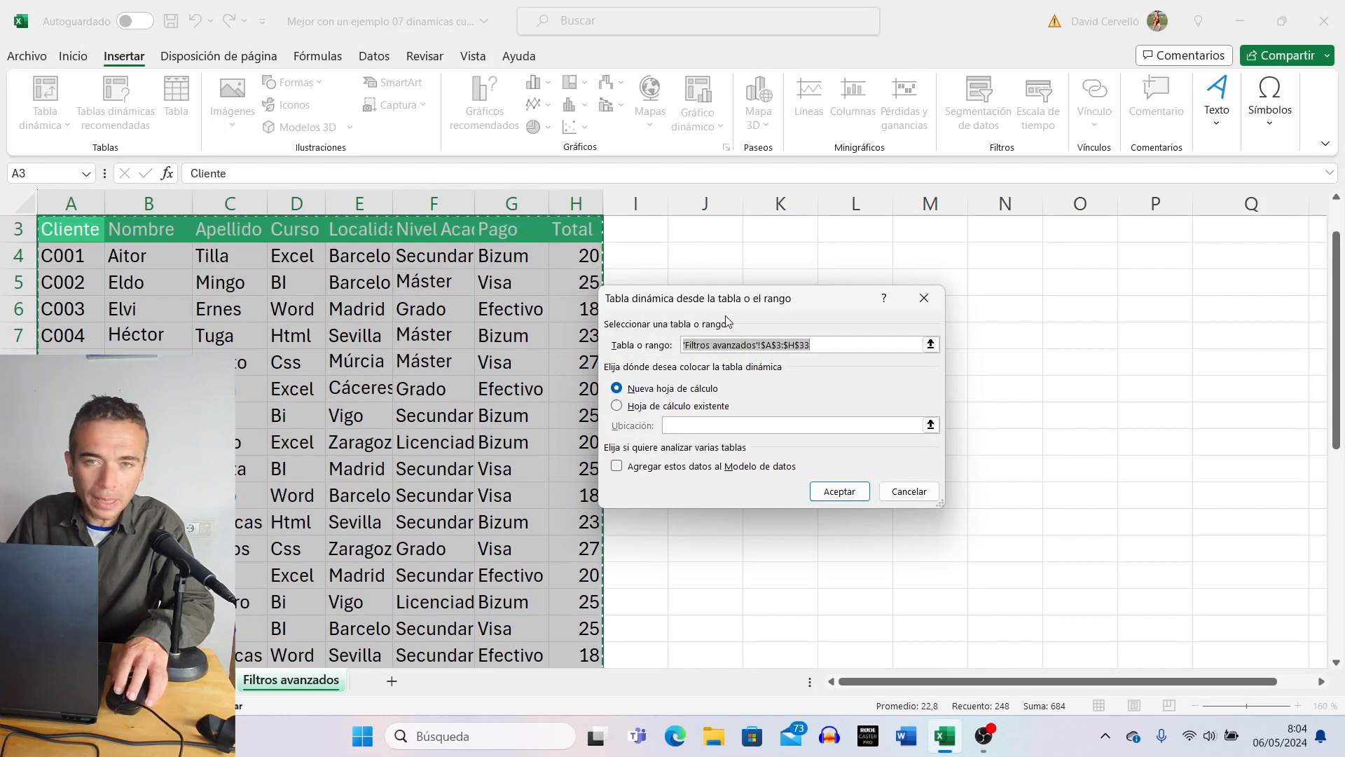
left_click_drag(791, 297, 812, 265)
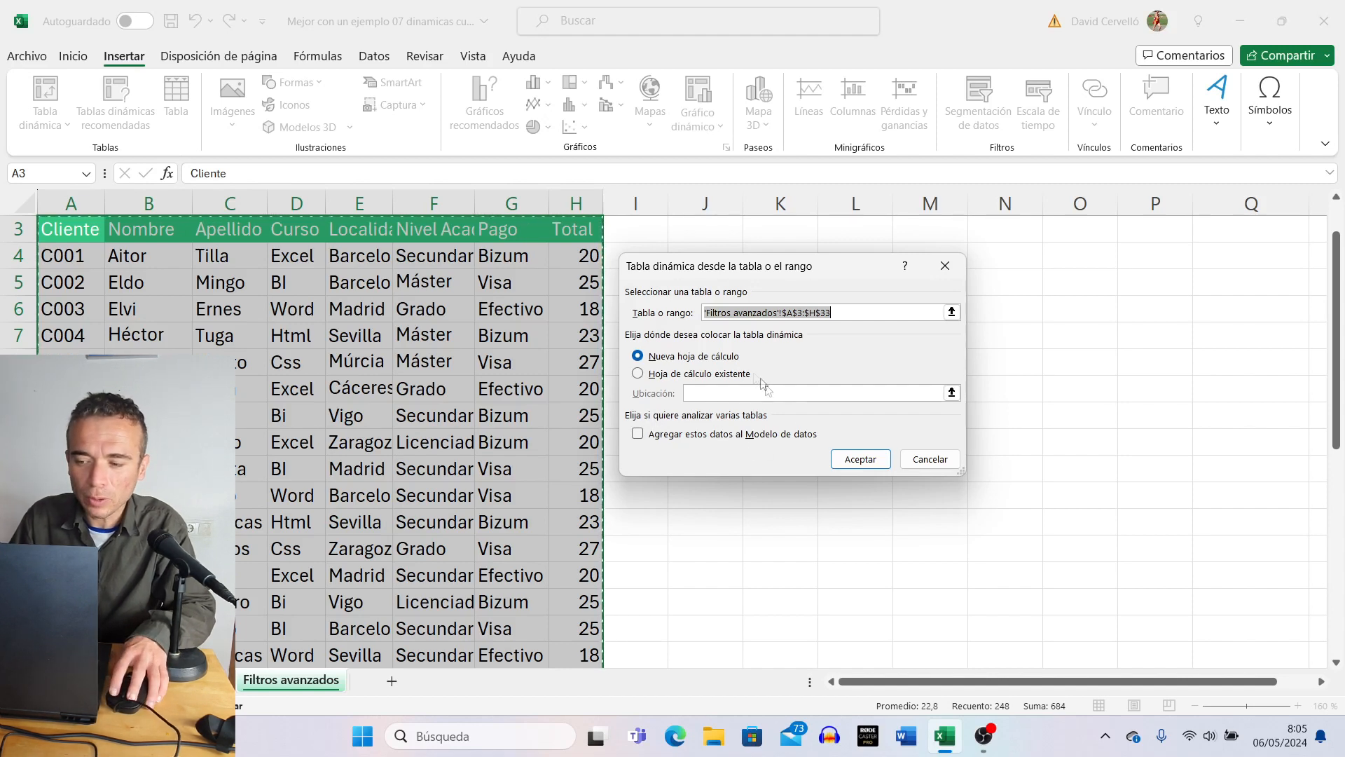
left_click(691, 376)
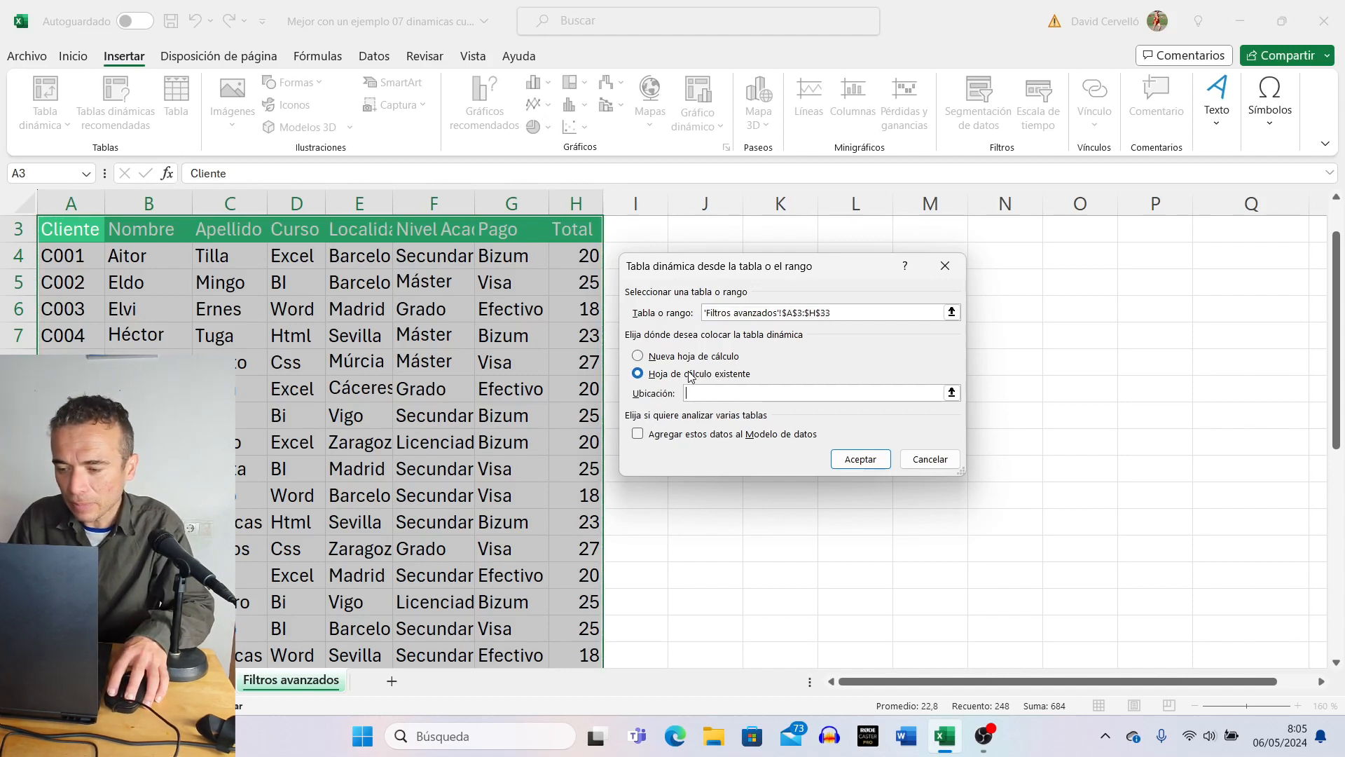
left_click(951, 393)
left_click(636, 235)
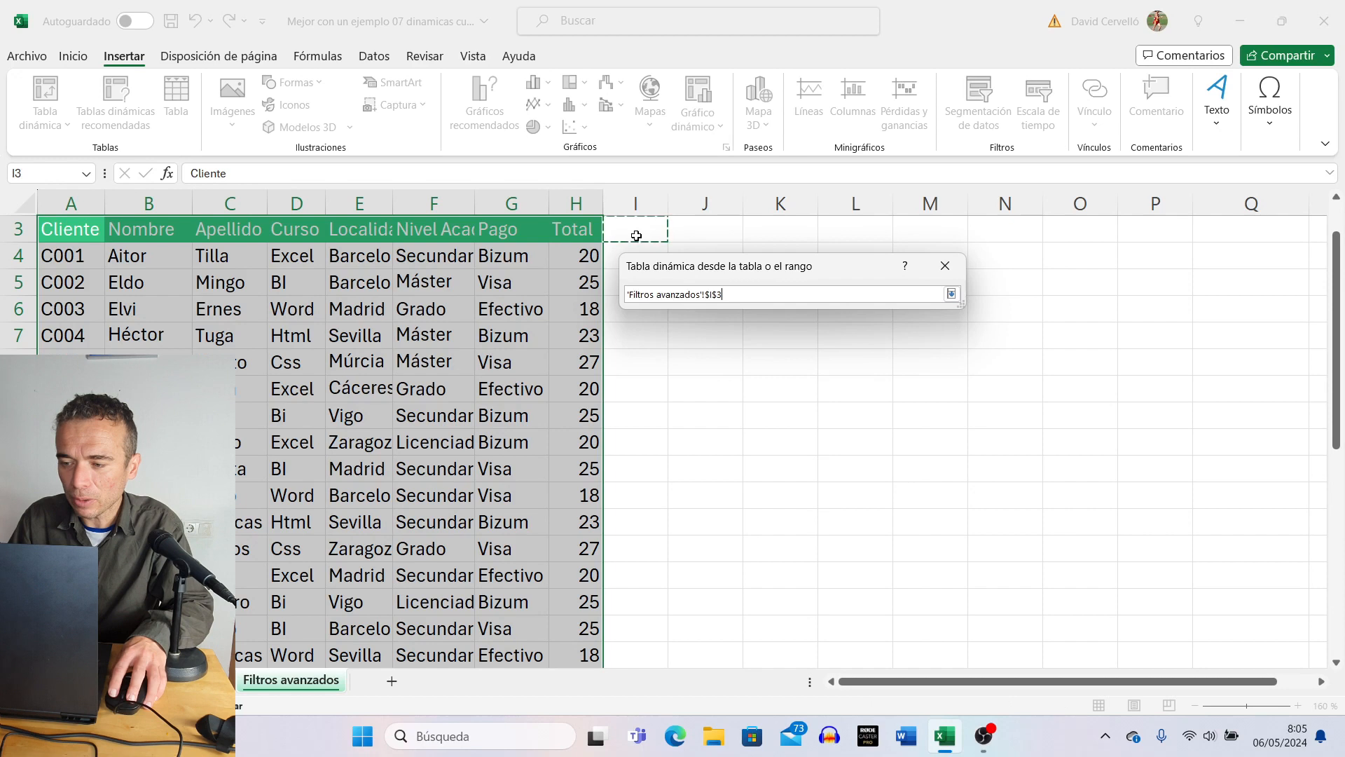
left_click(952, 295)
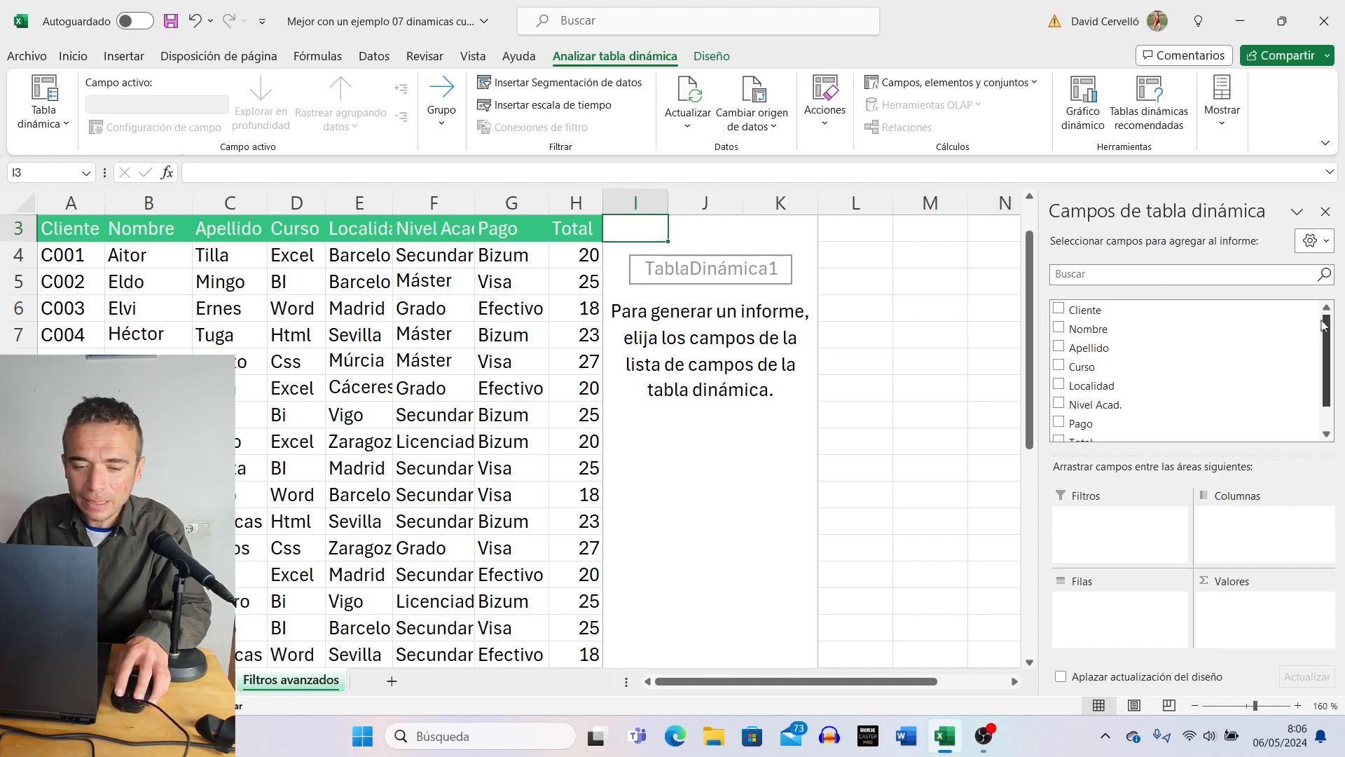
Lay out the pivot table with Localidad as the row field and Curso as the column field
mouse_move(1330, 328)
left_mouse_down()
mouse_move(1330, 362)
mouse_move(1328, 314)
left_mouse_up()
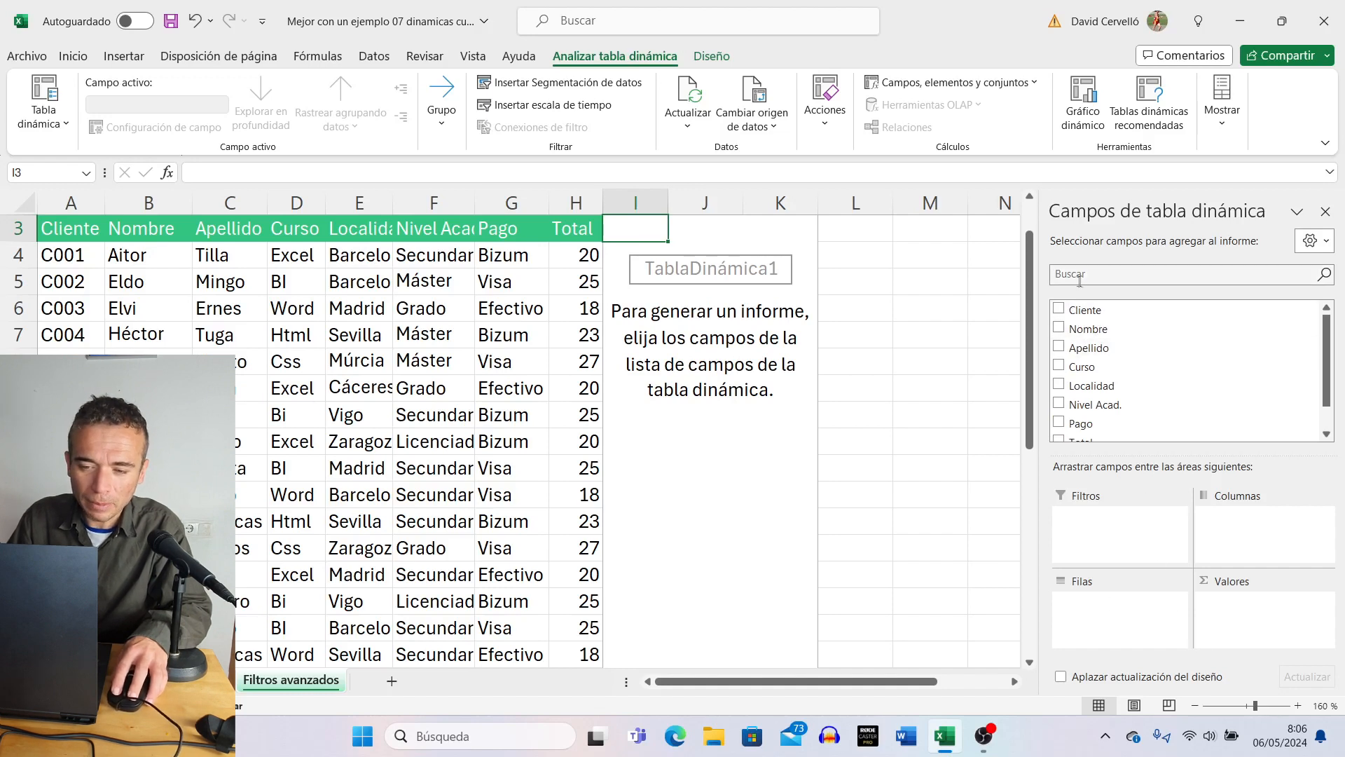
mouse_move(1330, 324)
left_mouse_down()
mouse_move(1332, 364)
mouse_move(1332, 324)
left_mouse_up()
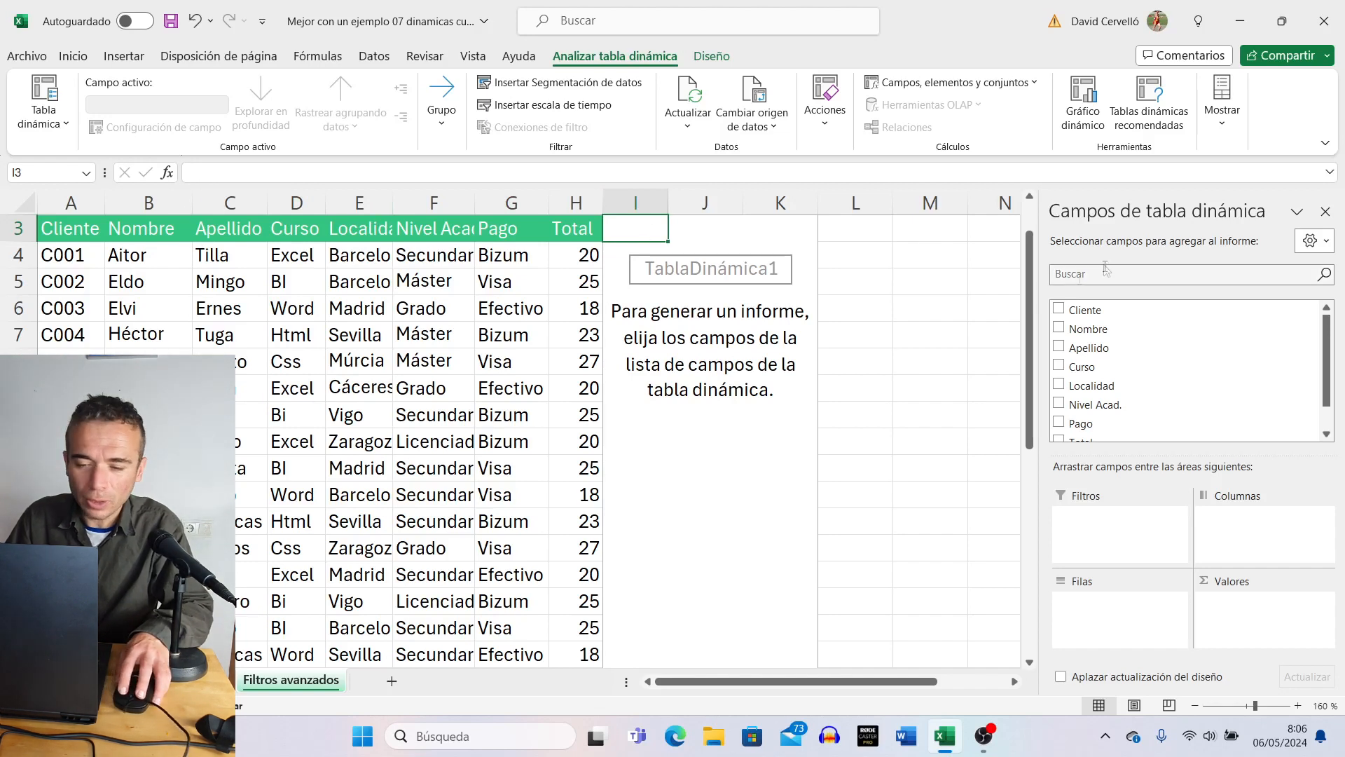
scroll(1303, 420, "down", 1)
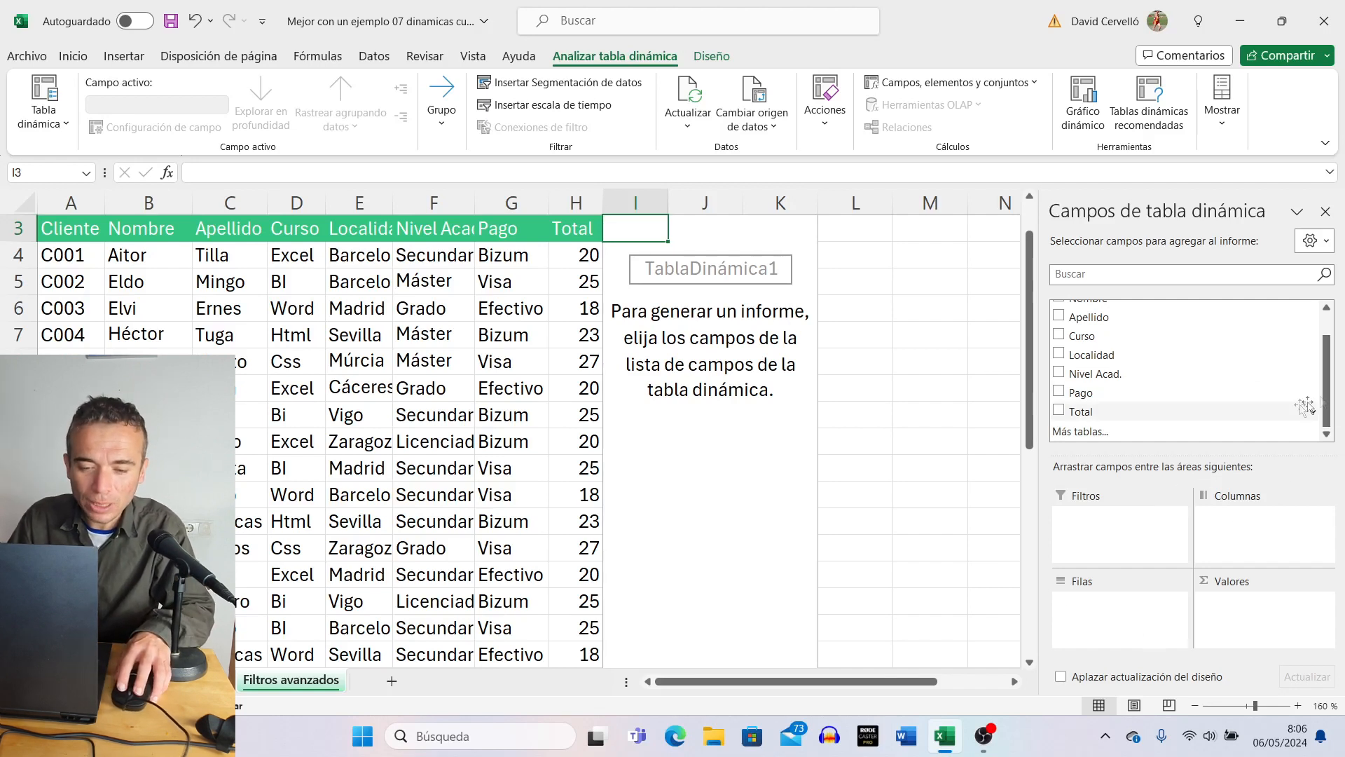
left_click_drag(1327, 388, 1324, 353)
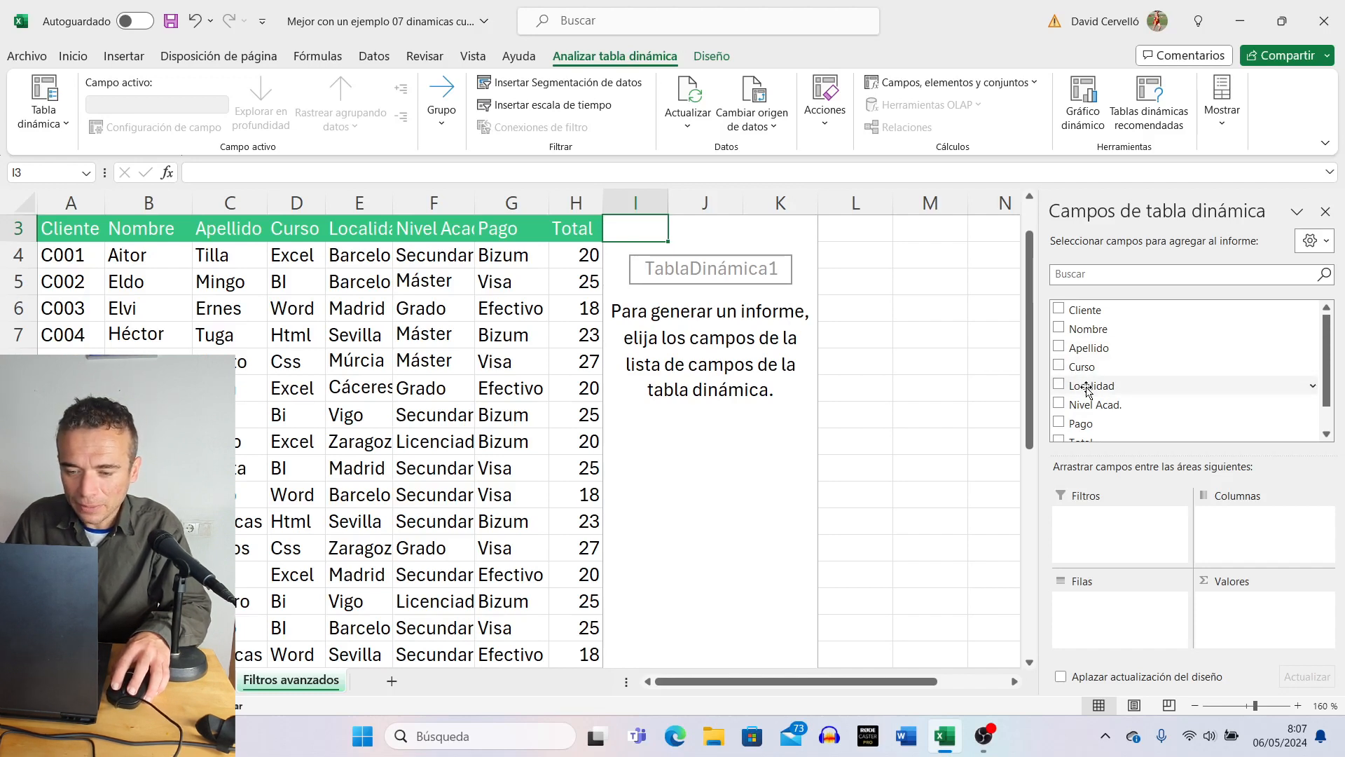
left_click_drag(1085, 389, 1088, 607)
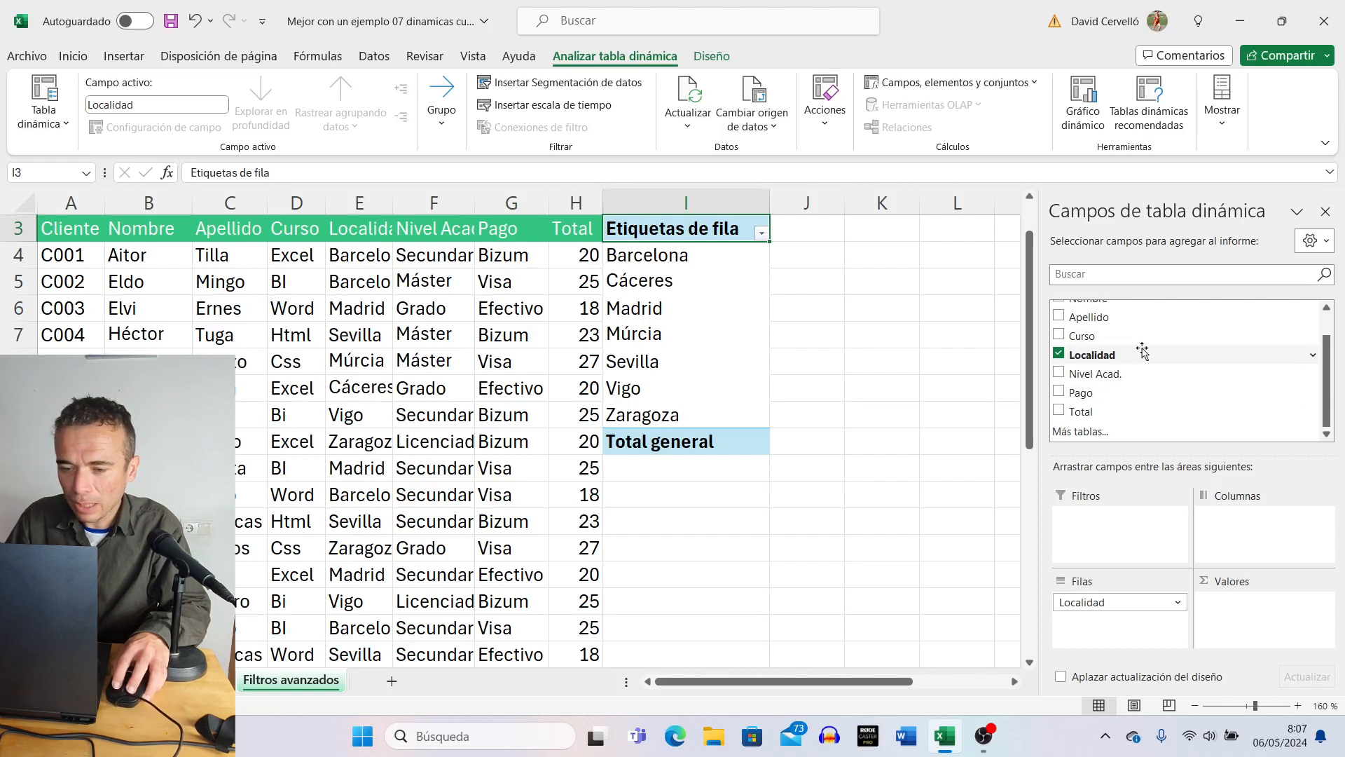
scroll(1118, 362, "up", 2)
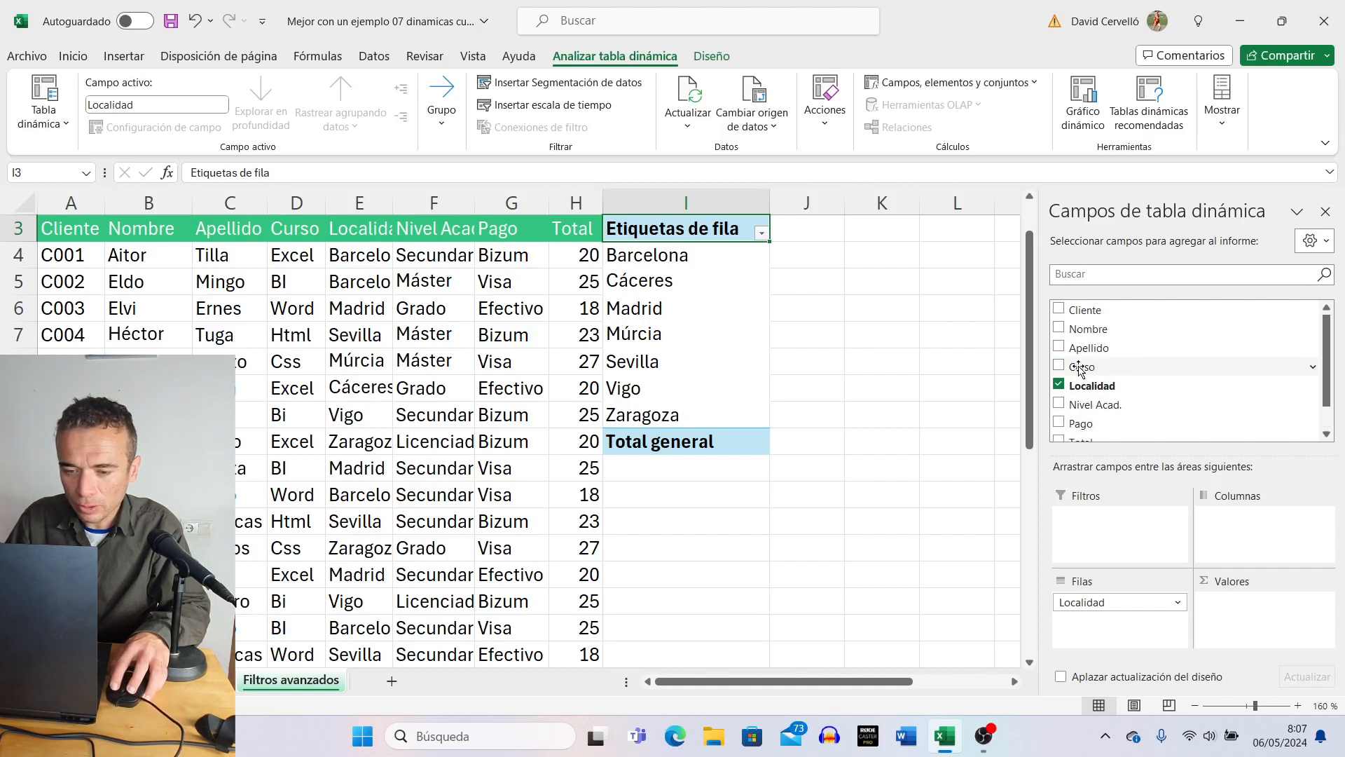
left_click_drag(1079, 369, 1237, 532)
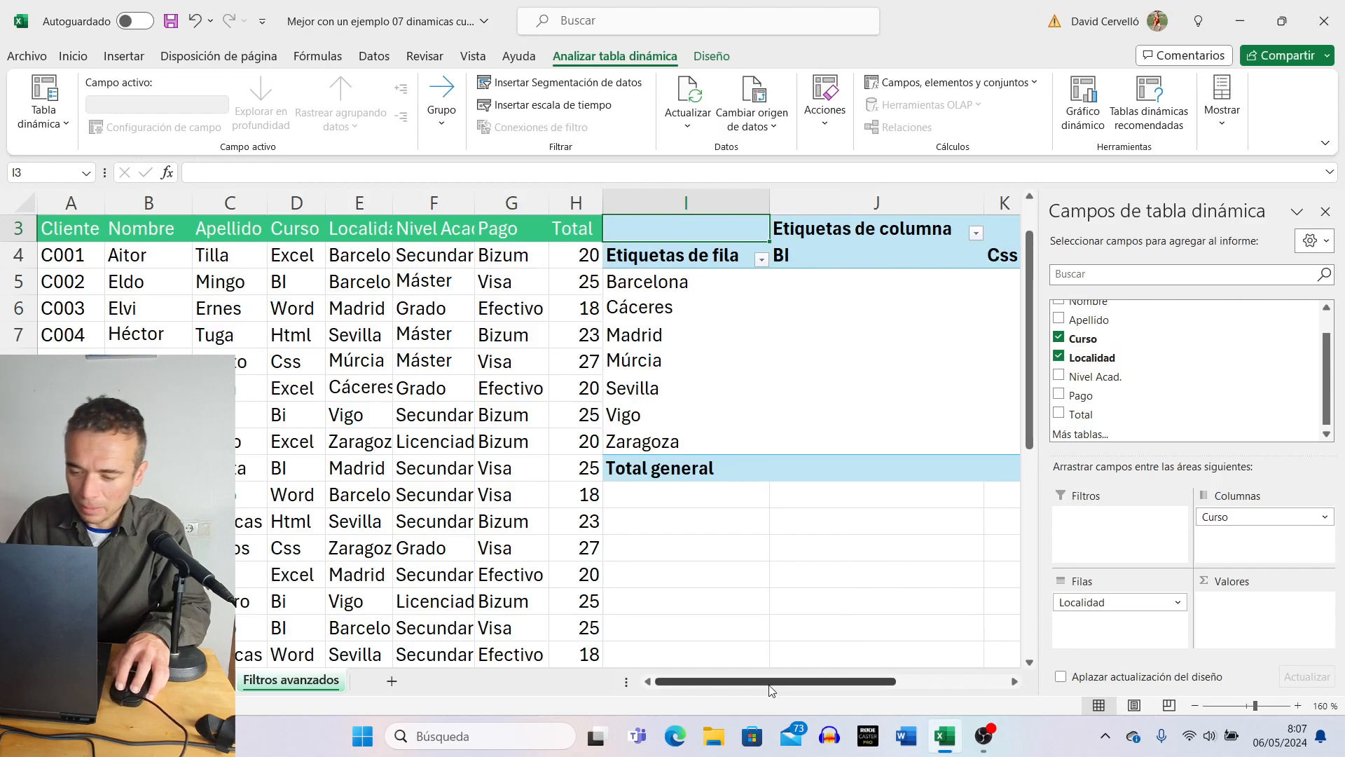
Add the Total field to the pivot table's values as a sum
left_click_drag(751, 684, 867, 687)
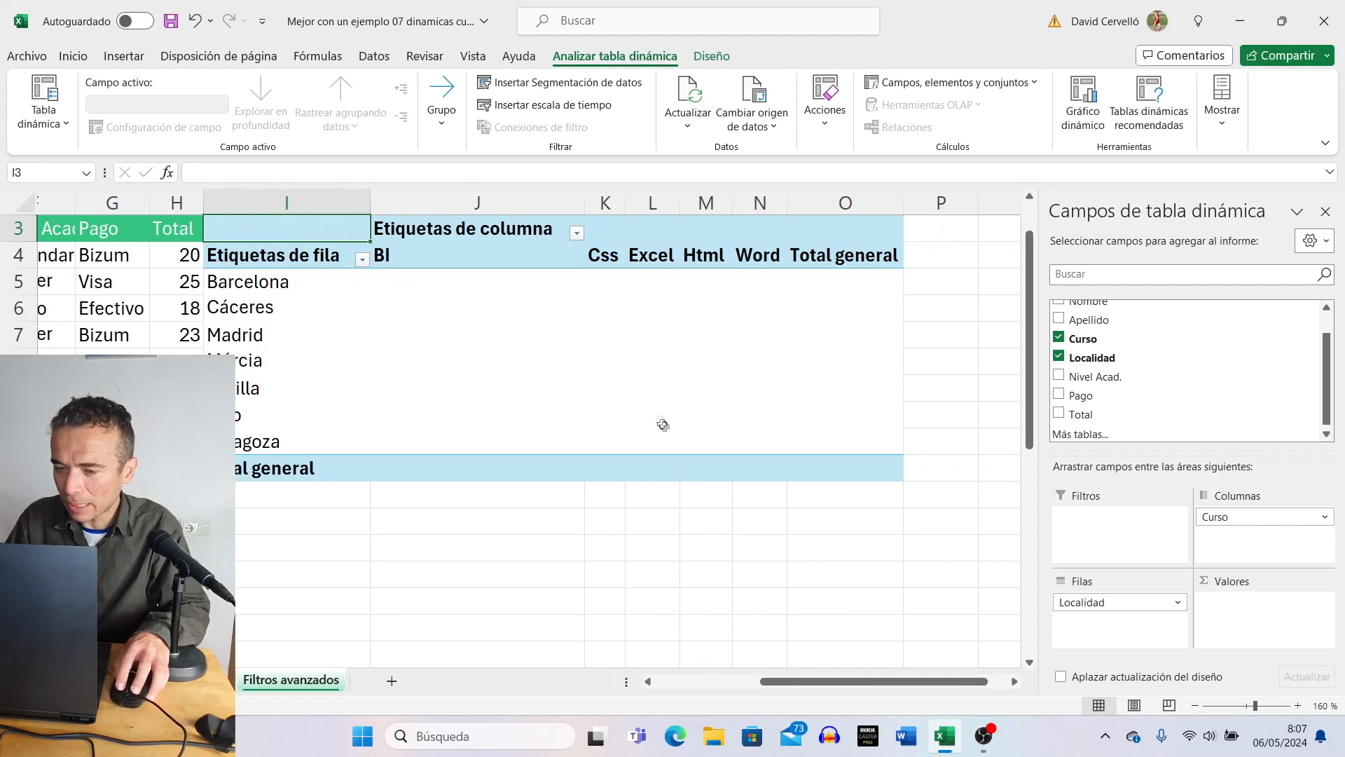
left_click_drag(873, 680, 857, 681)
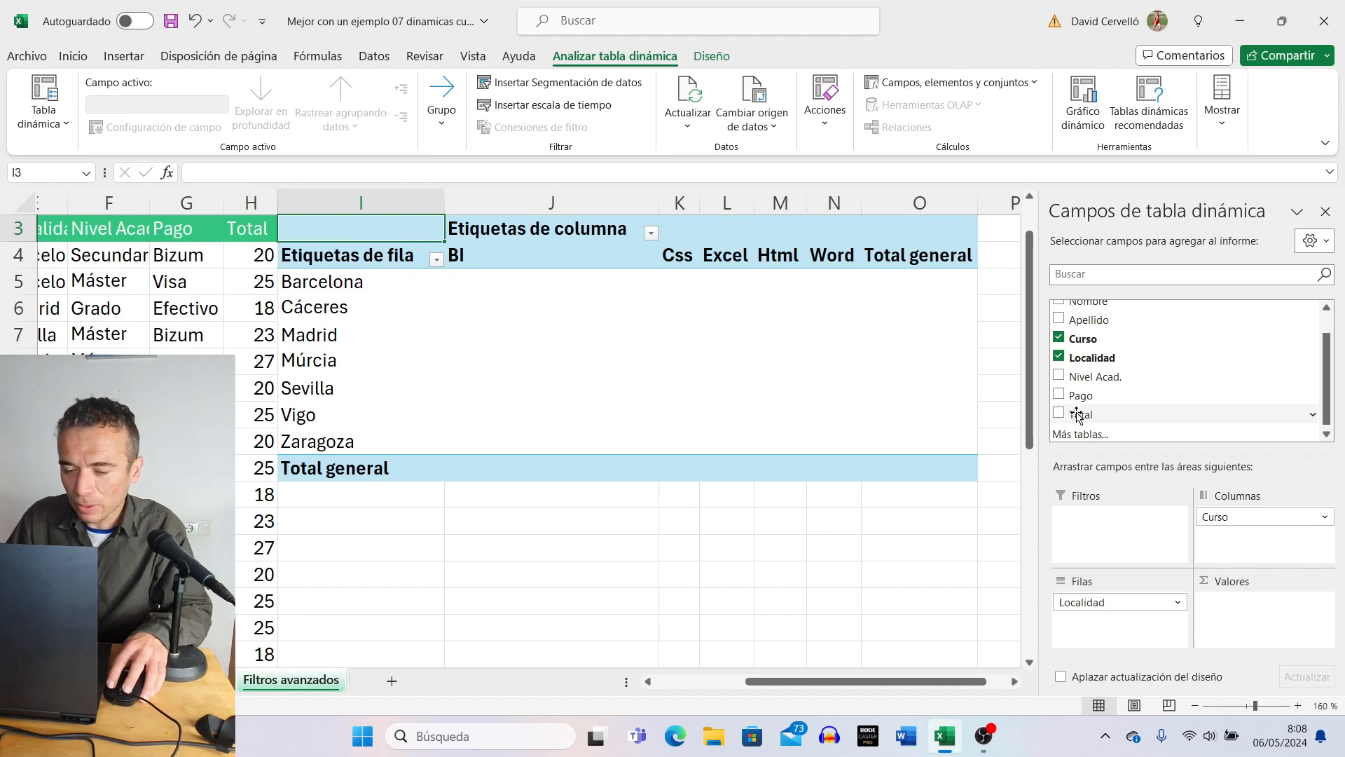
left_click_drag(1079, 414, 1227, 616)
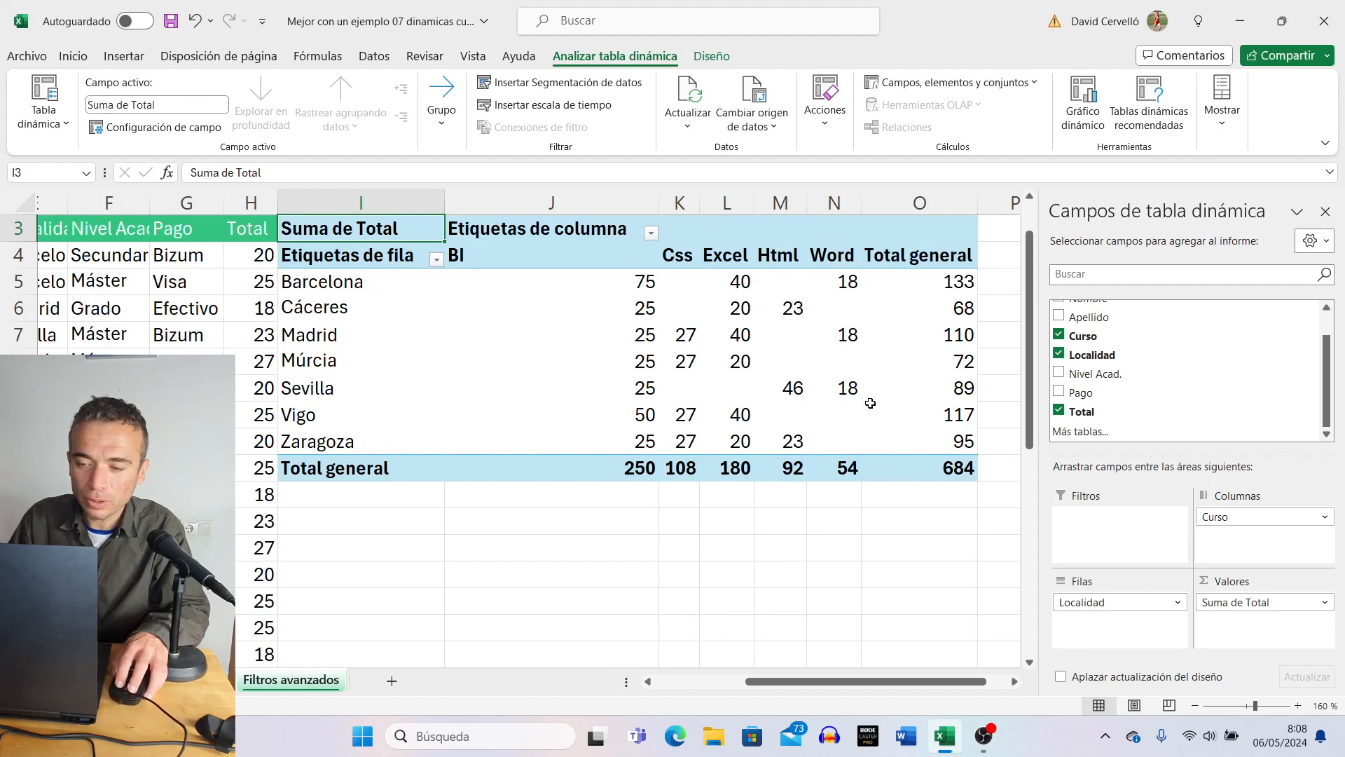
mouse_move(910, 304)
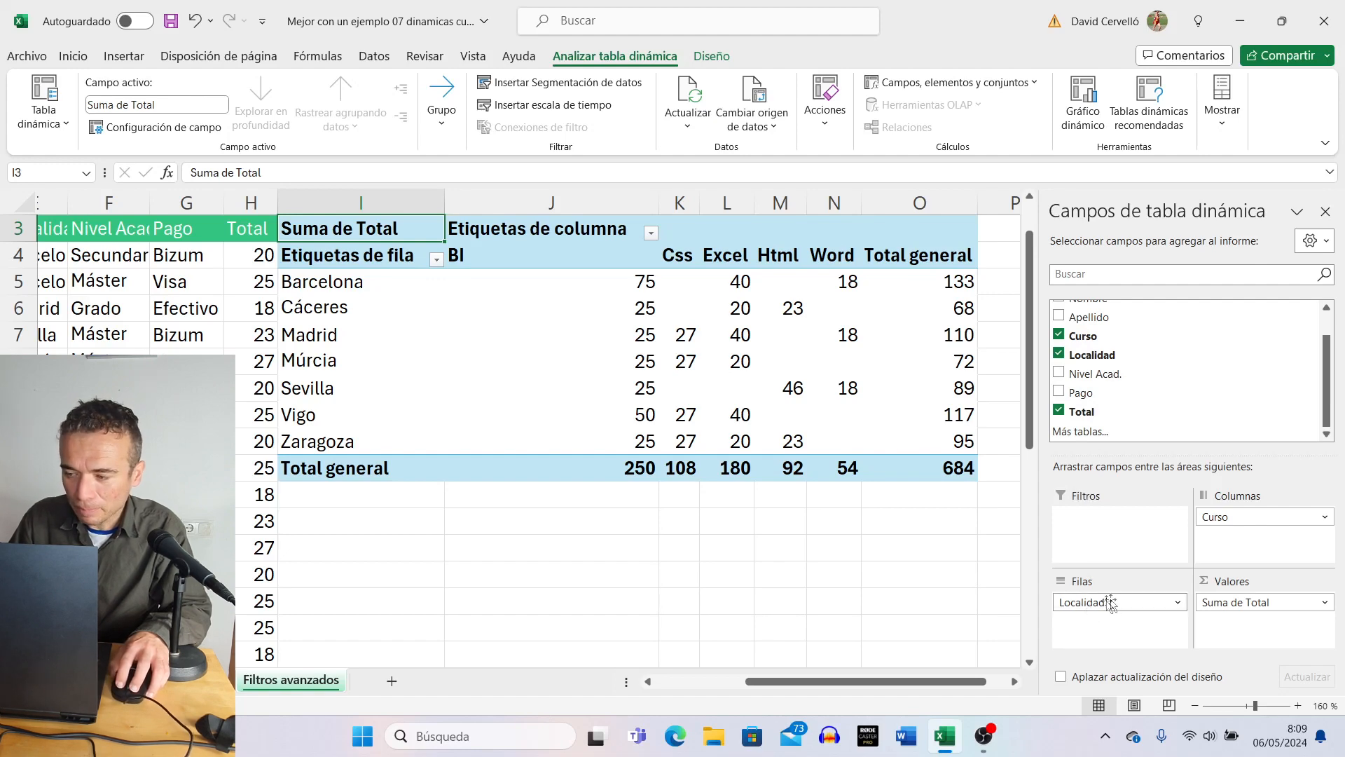
Replace Localidad with Pago as the pivot table's row field
left_click_drag(1112, 601, 1141, 356)
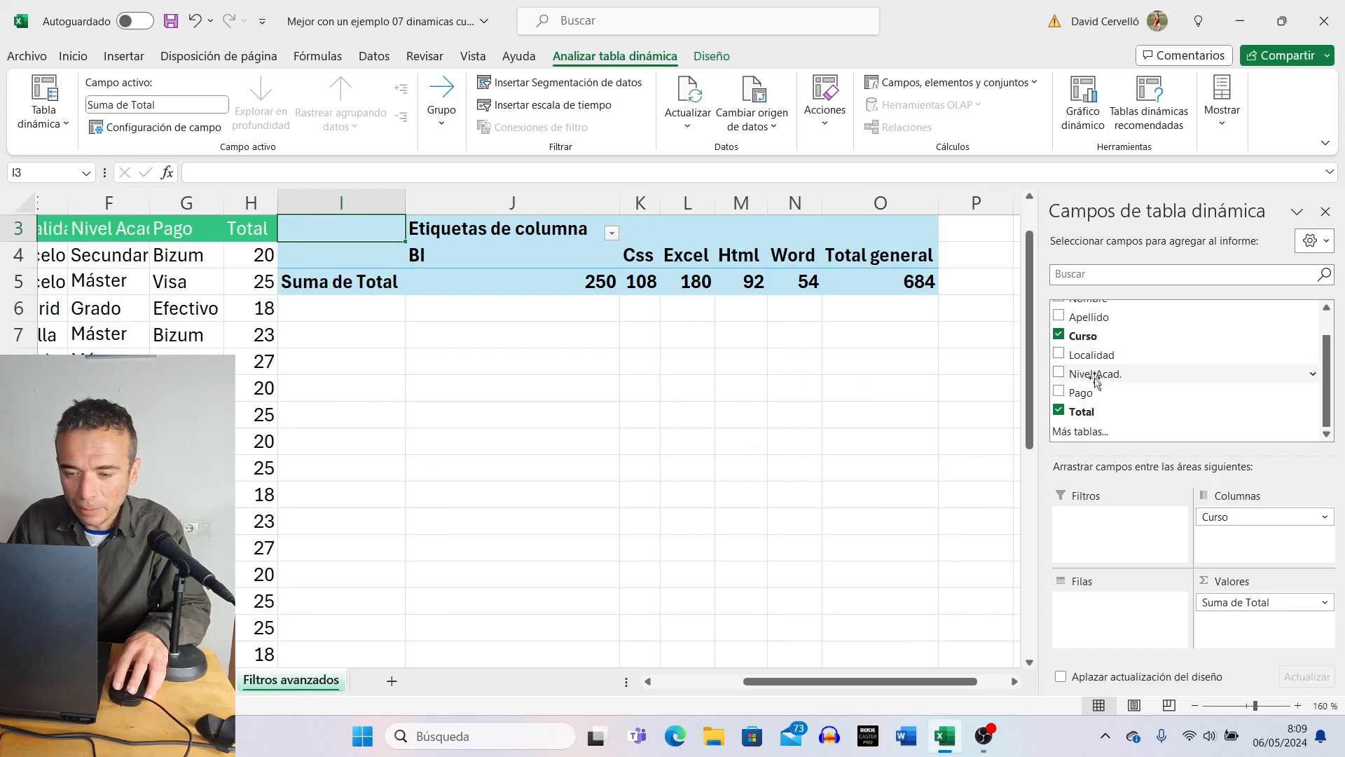
left_click_drag(1082, 396, 1076, 604)
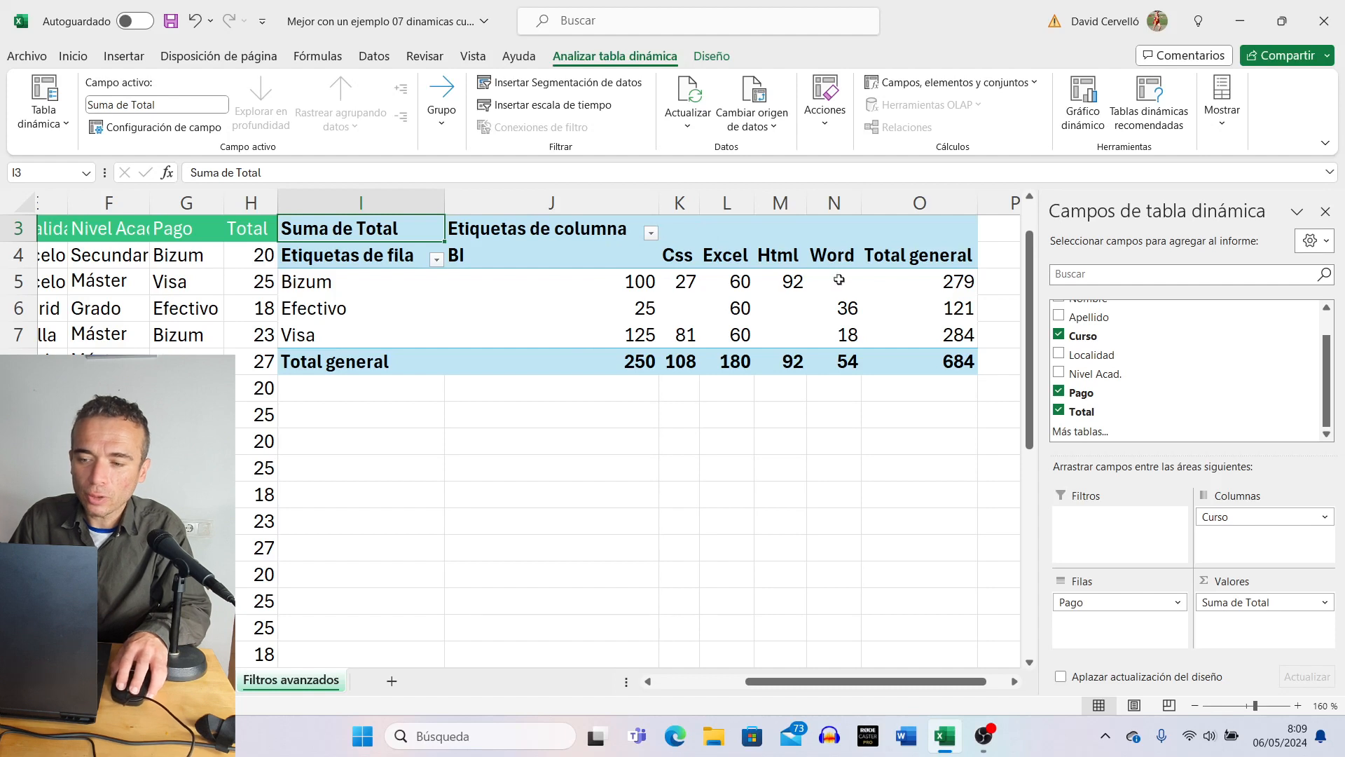
mouse_move(877, 286)
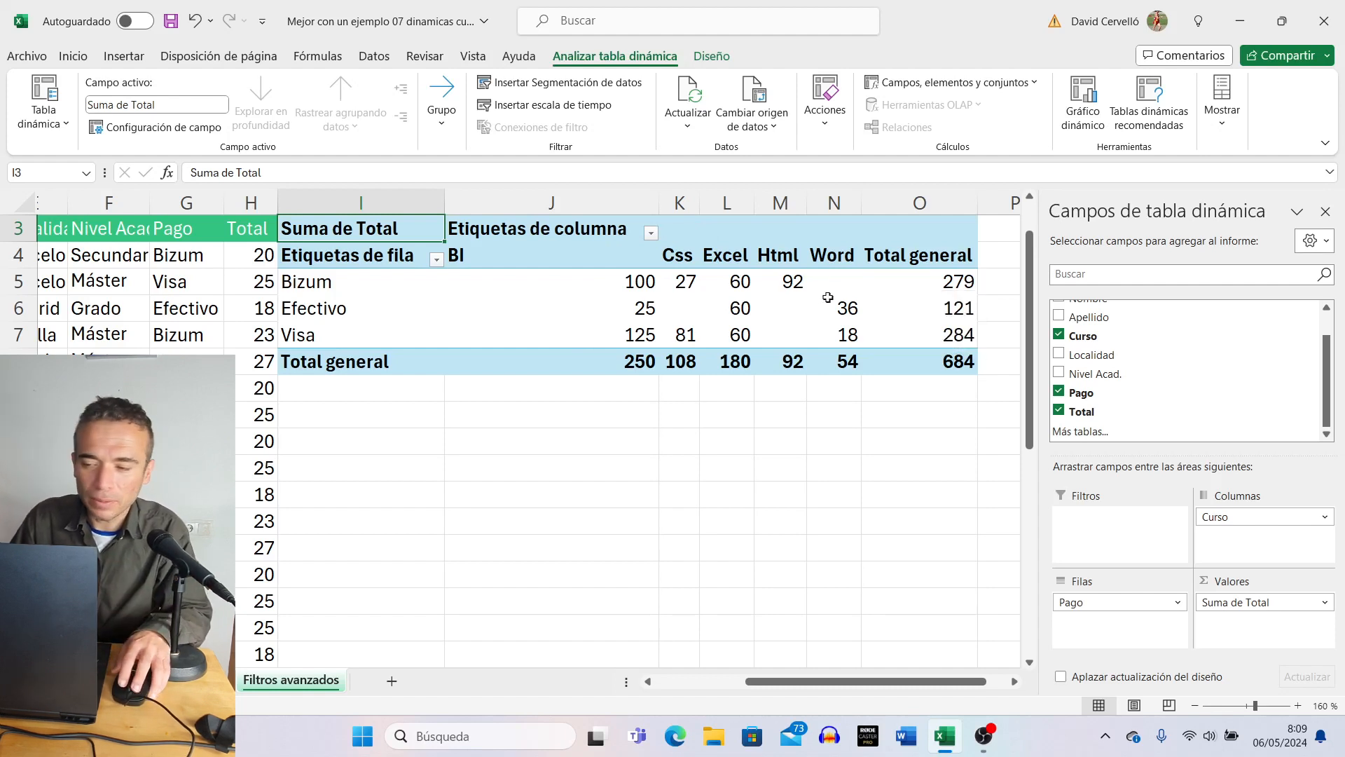
mouse_move(840, 298)
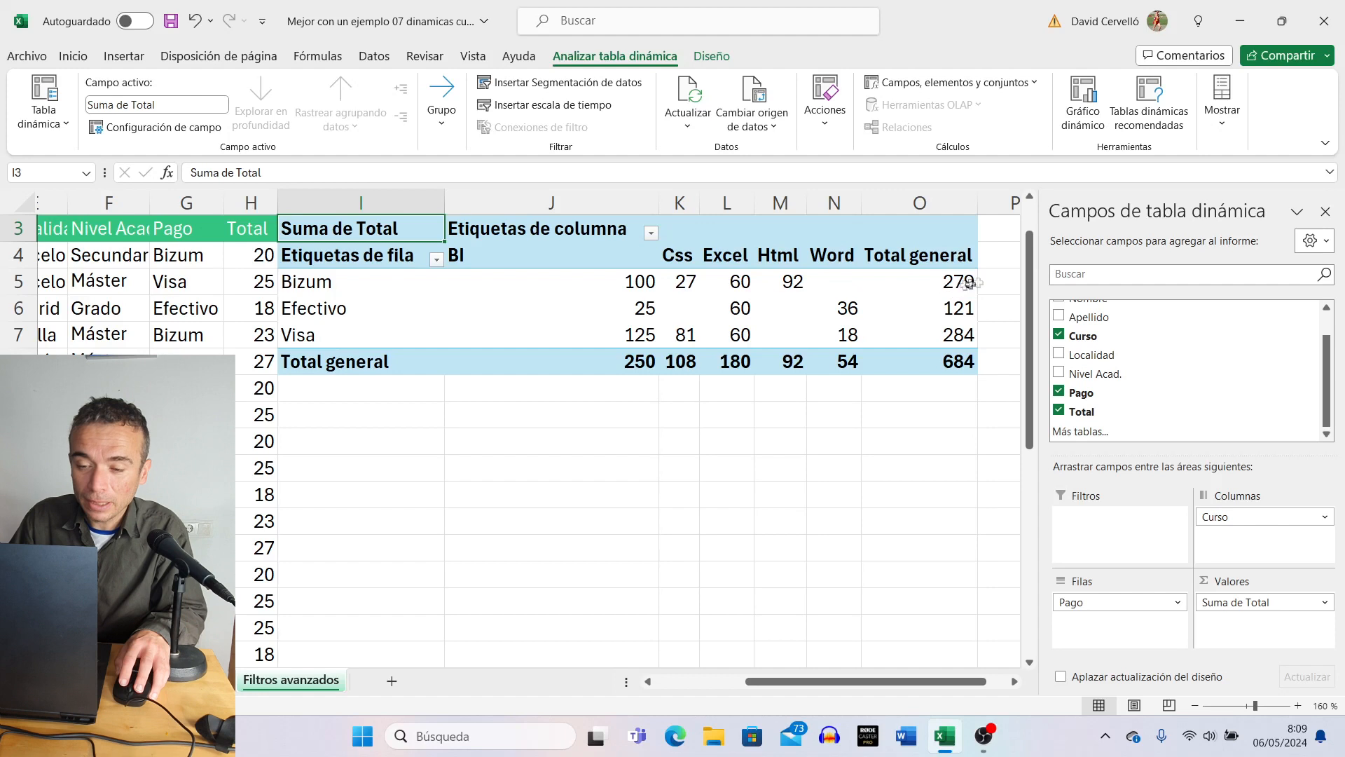
mouse_move(971, 305)
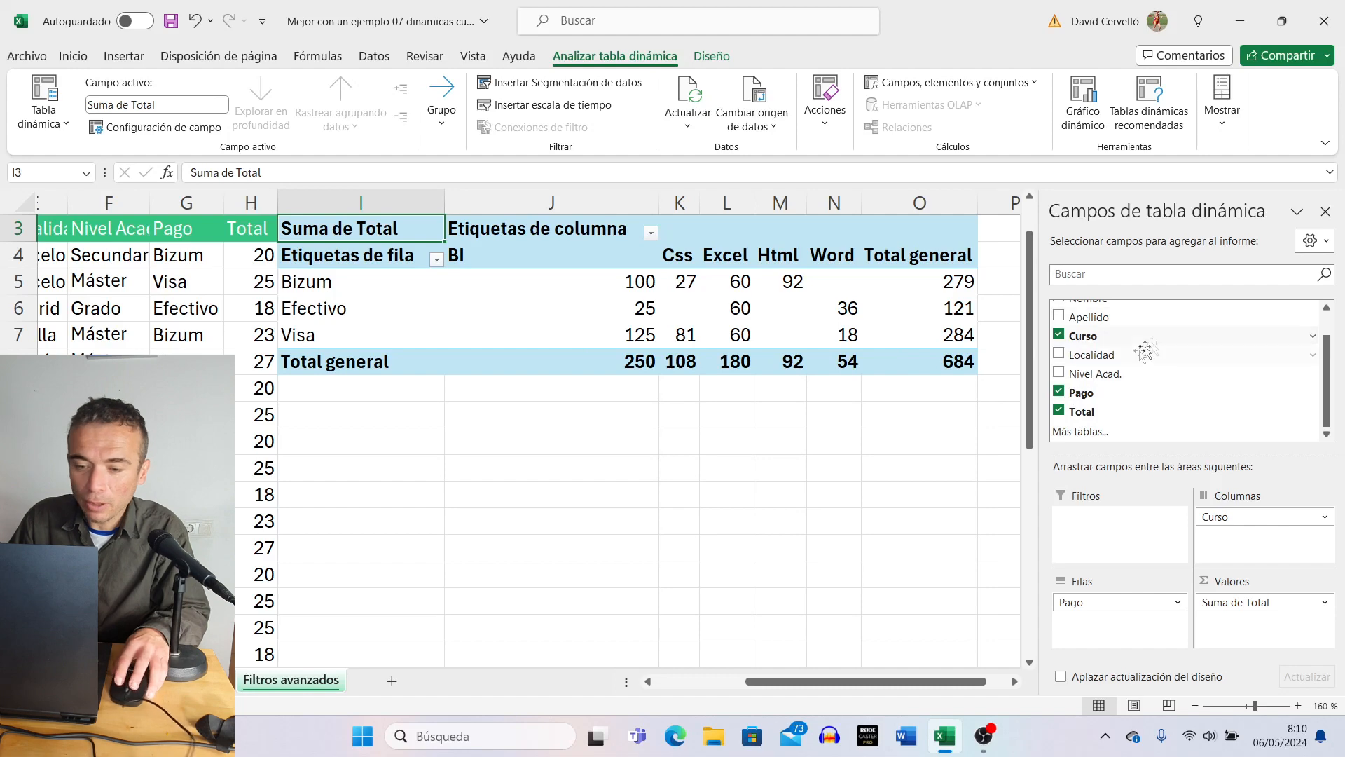
Nest Localidad under Pago in the pivot table rows and collapse the Bizum, Efectivo and Visa groups, briefly expanding Efectivo to inspect its localities
left_click_drag(1092, 355, 1107, 623)
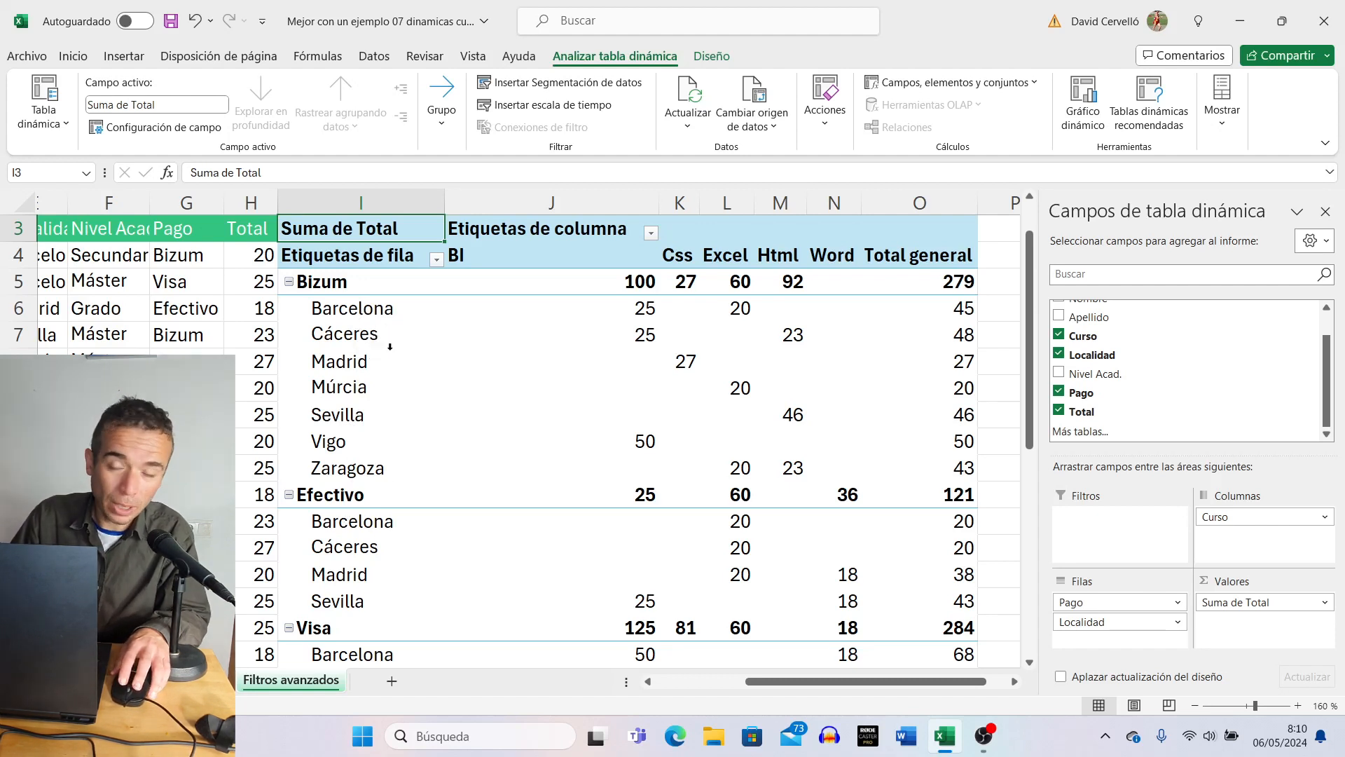
left_click(289, 280)
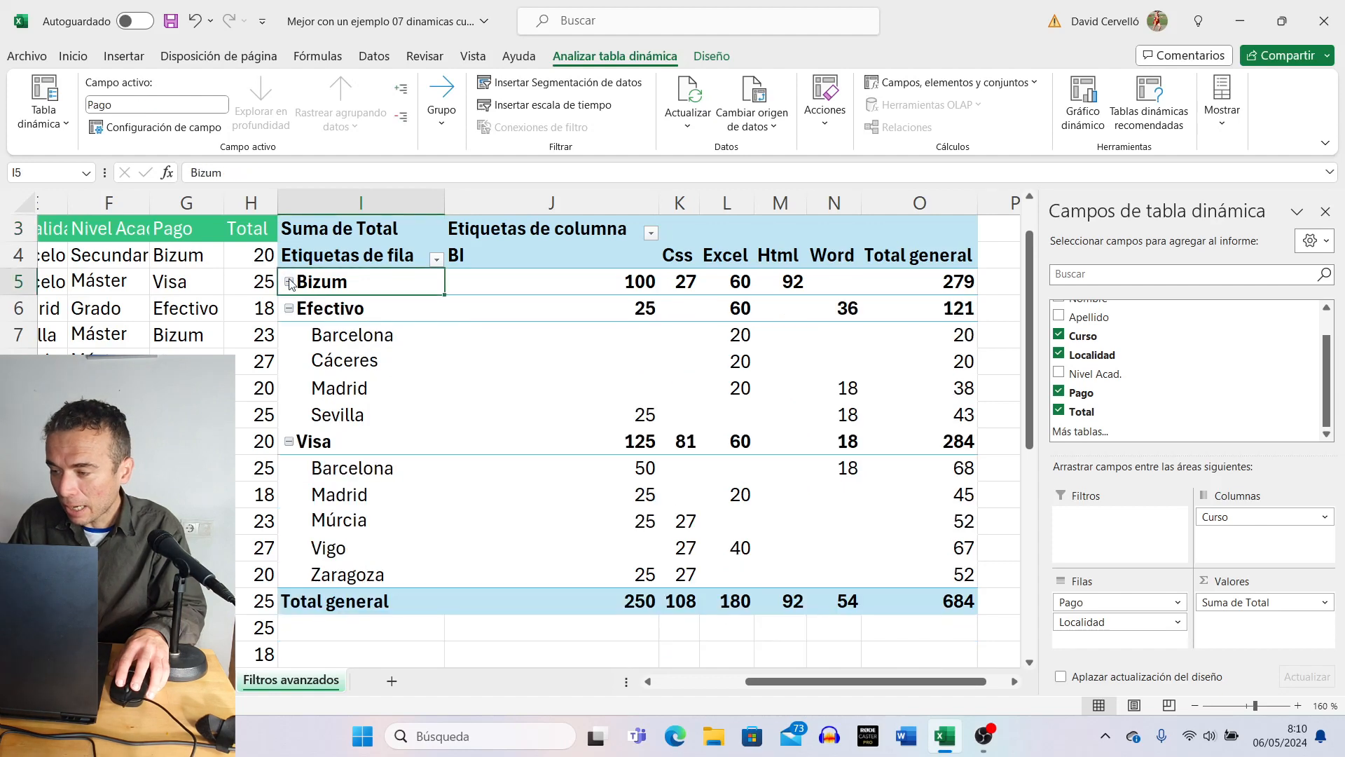
left_click(285, 312)
left_click(287, 310)
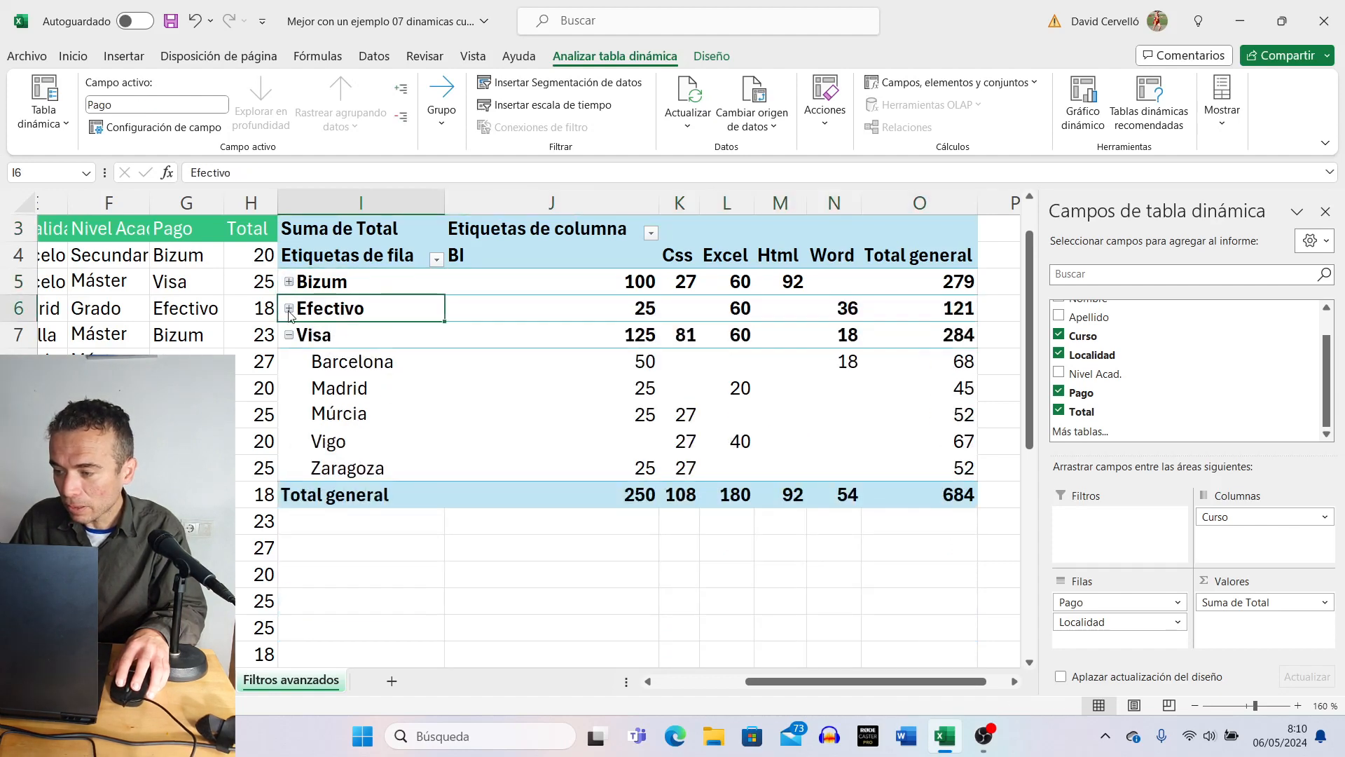
left_click(291, 336)
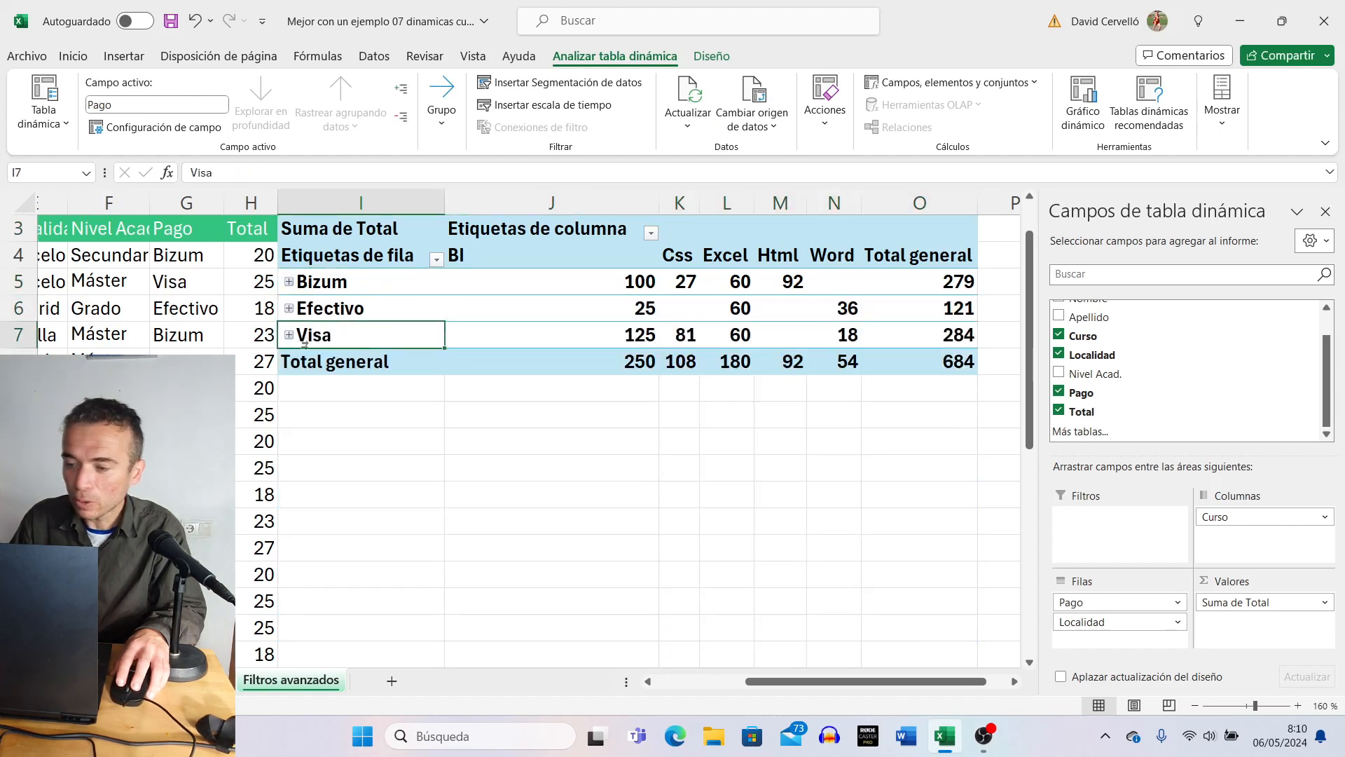
left_click(289, 309)
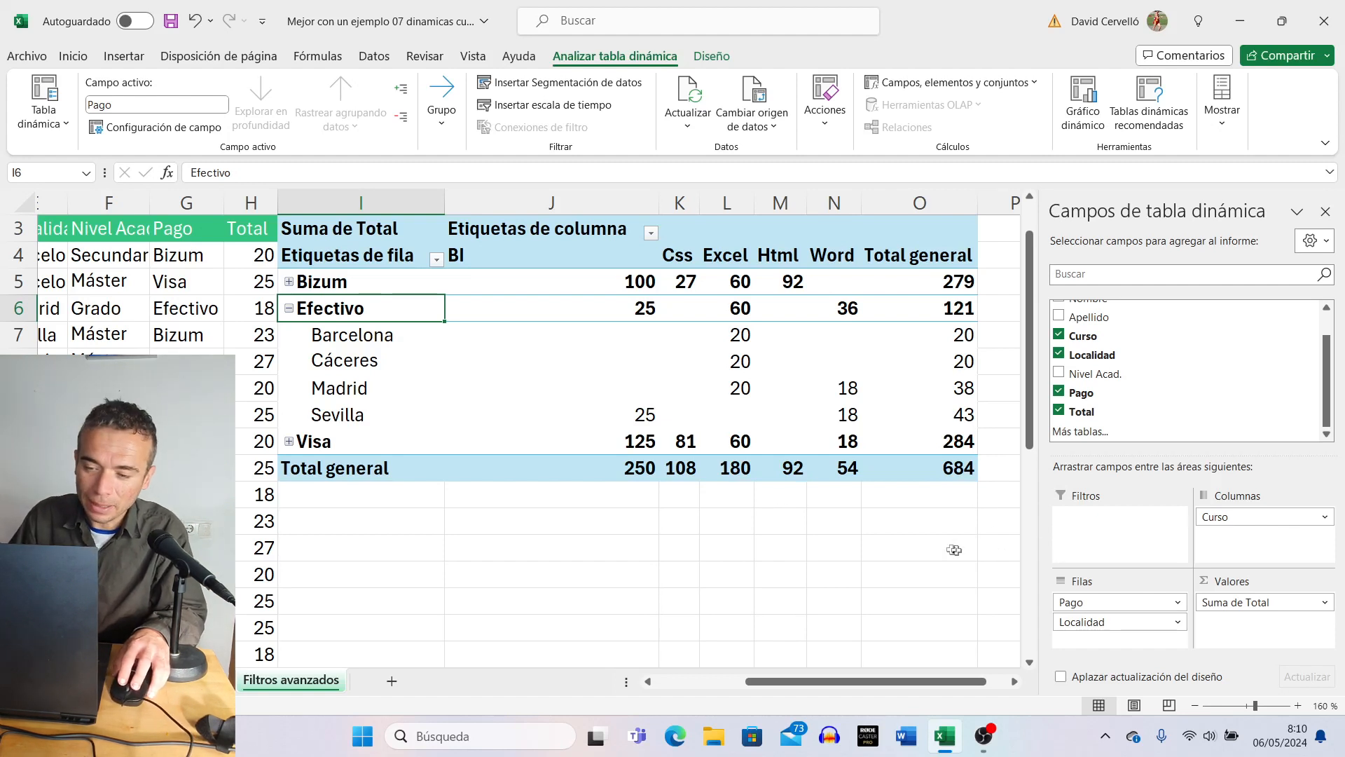
left_click(288, 309)
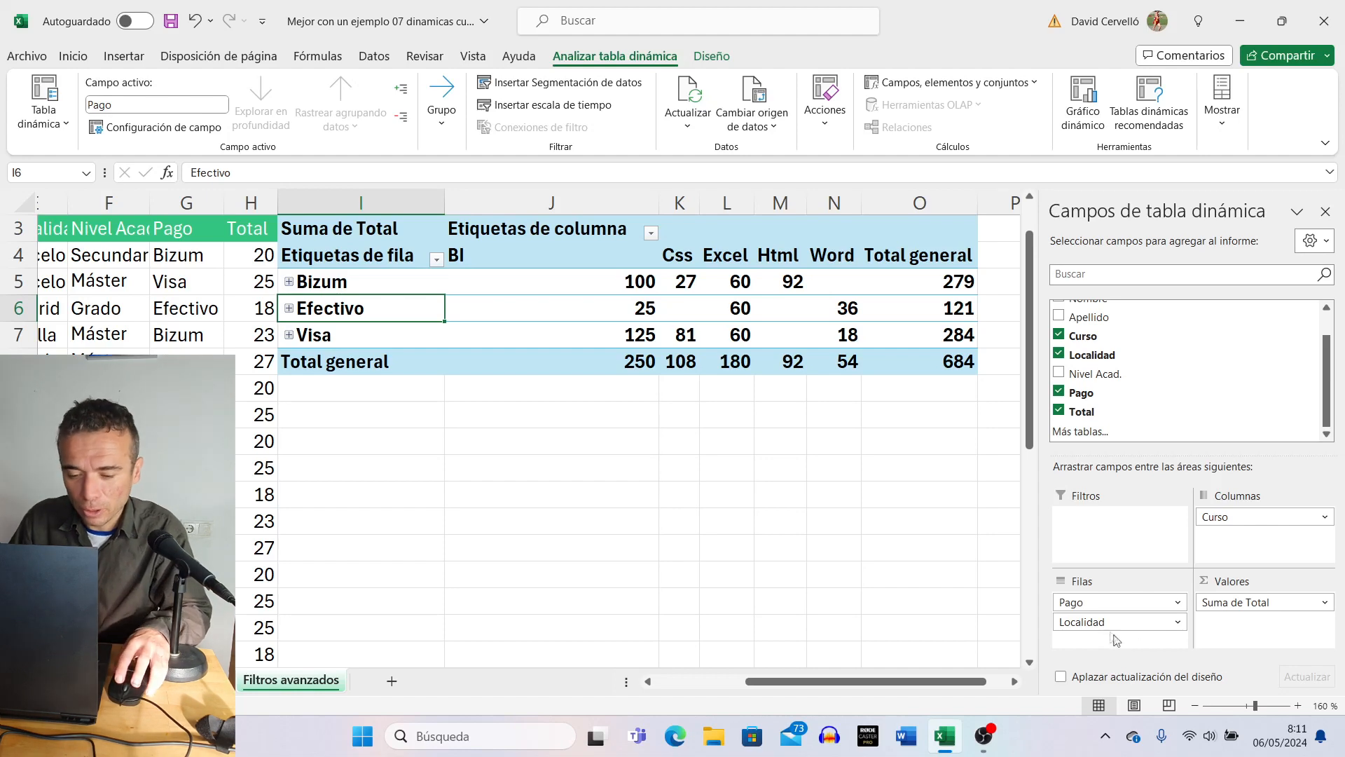
Reorder the pivot table's row fields so that Localidad is above Pago
left_click_drag(1097, 629, 1094, 601)
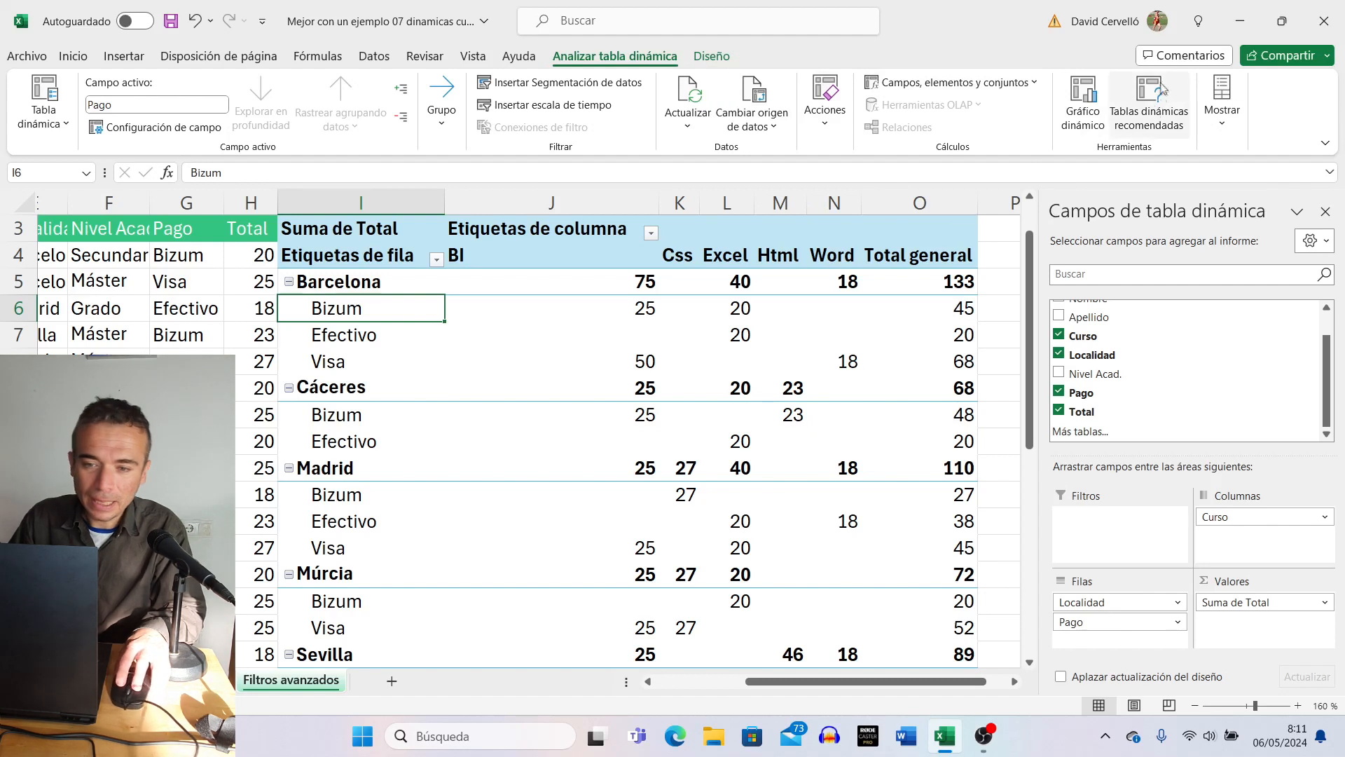
Hide the pivot table field list and show it again
left_click(1223, 129)
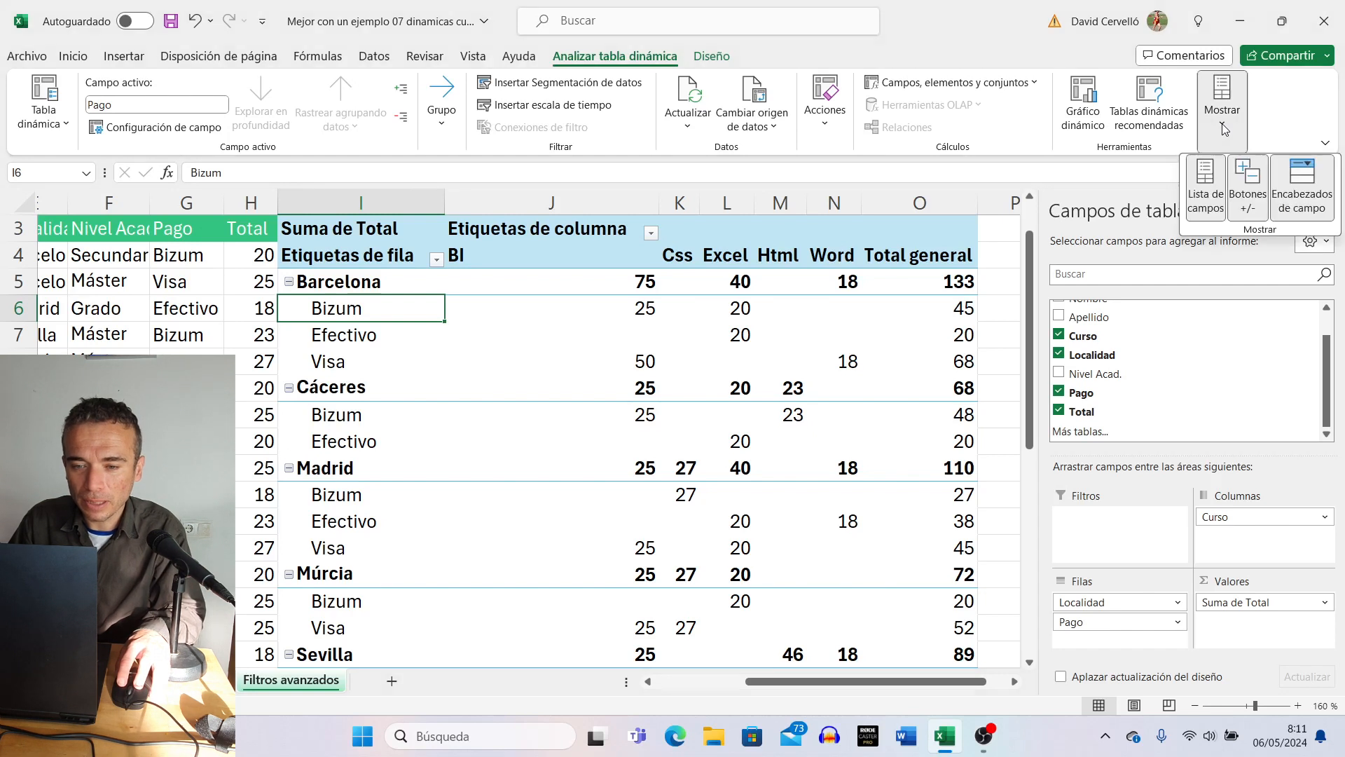
left_click(1208, 195)
left_click(1223, 130)
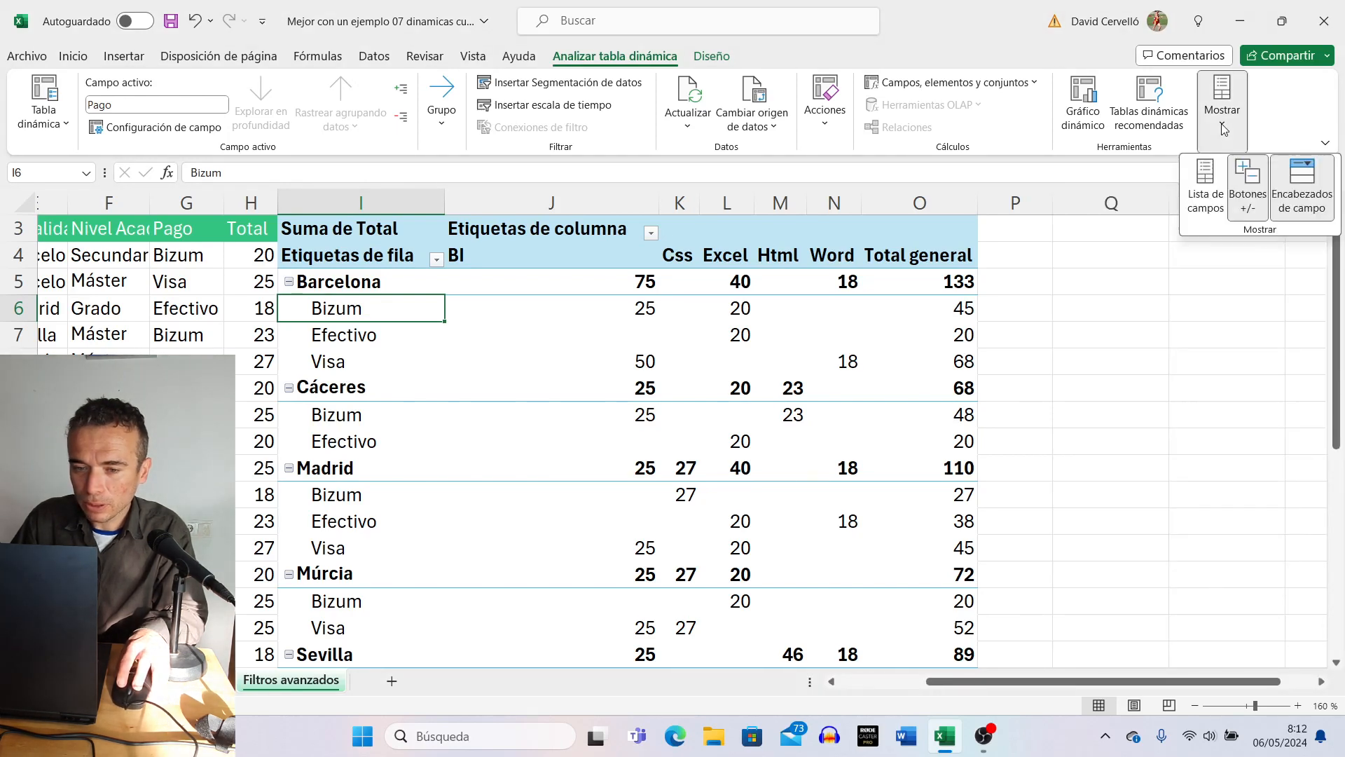
left_click(1212, 186)
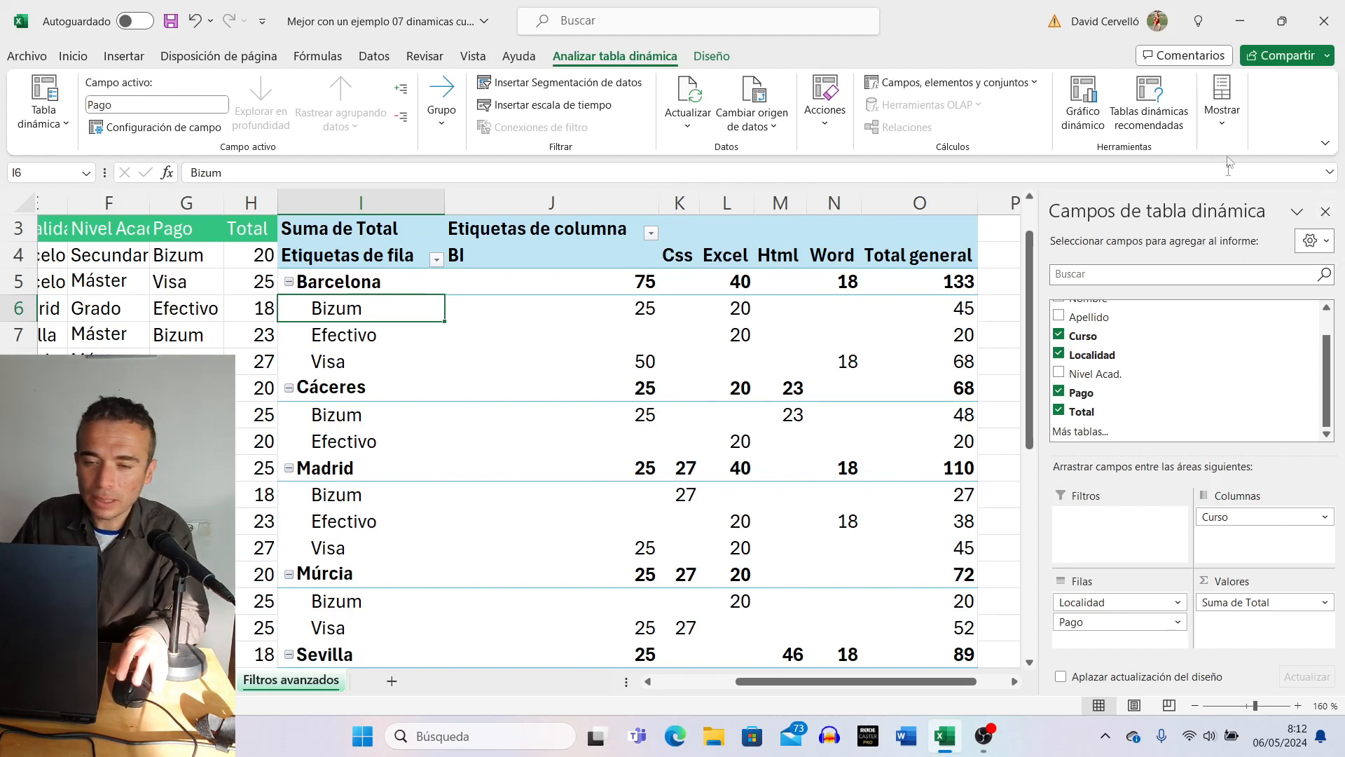
Toggle the pivot table's field list off and back on once more
left_click(1225, 124)
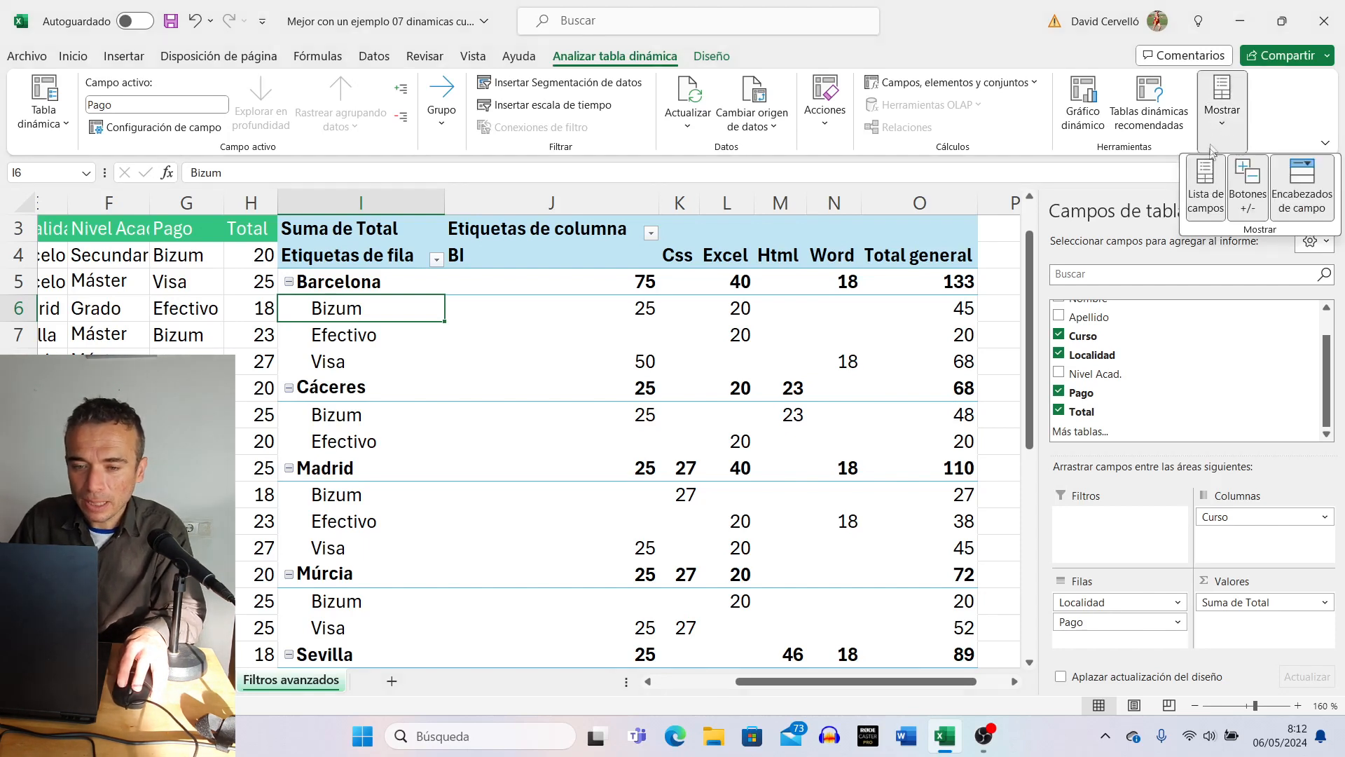
left_click(1203, 186)
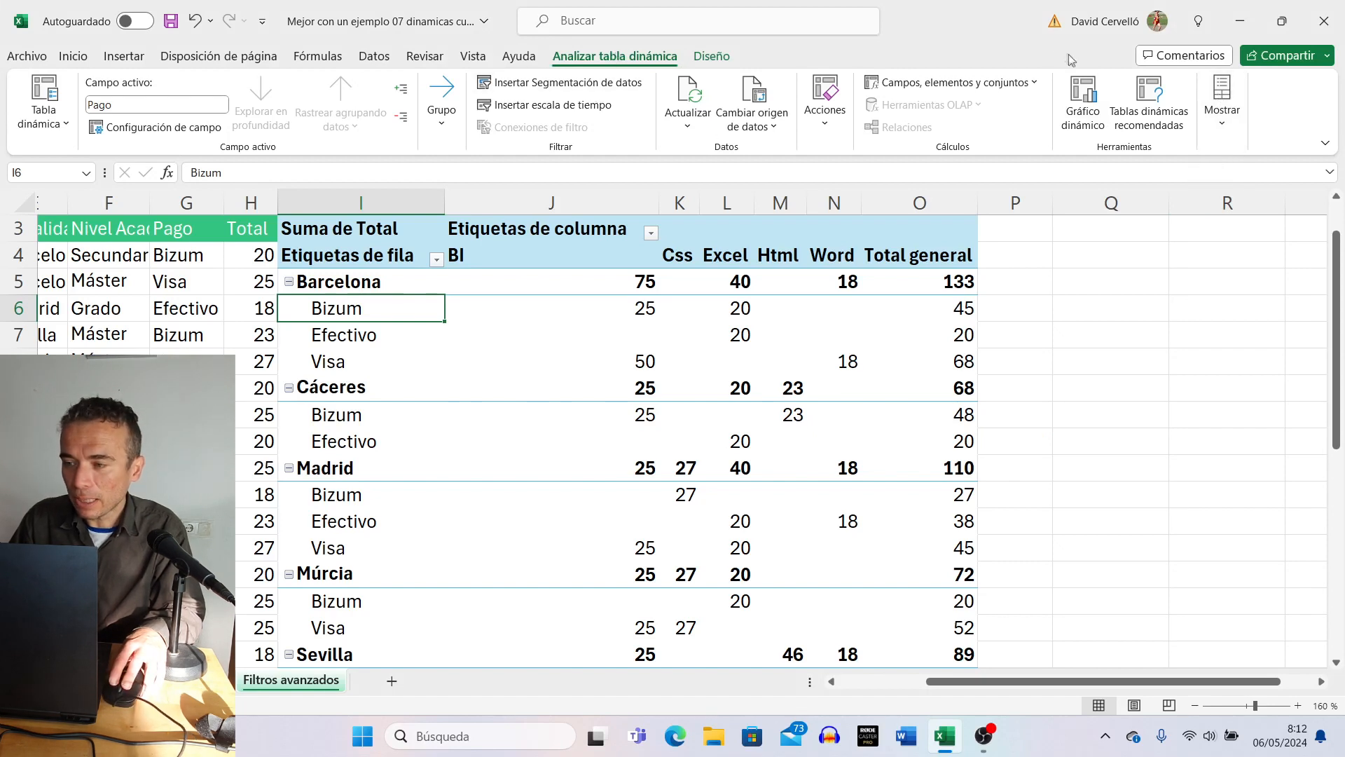
left_click(1222, 98)
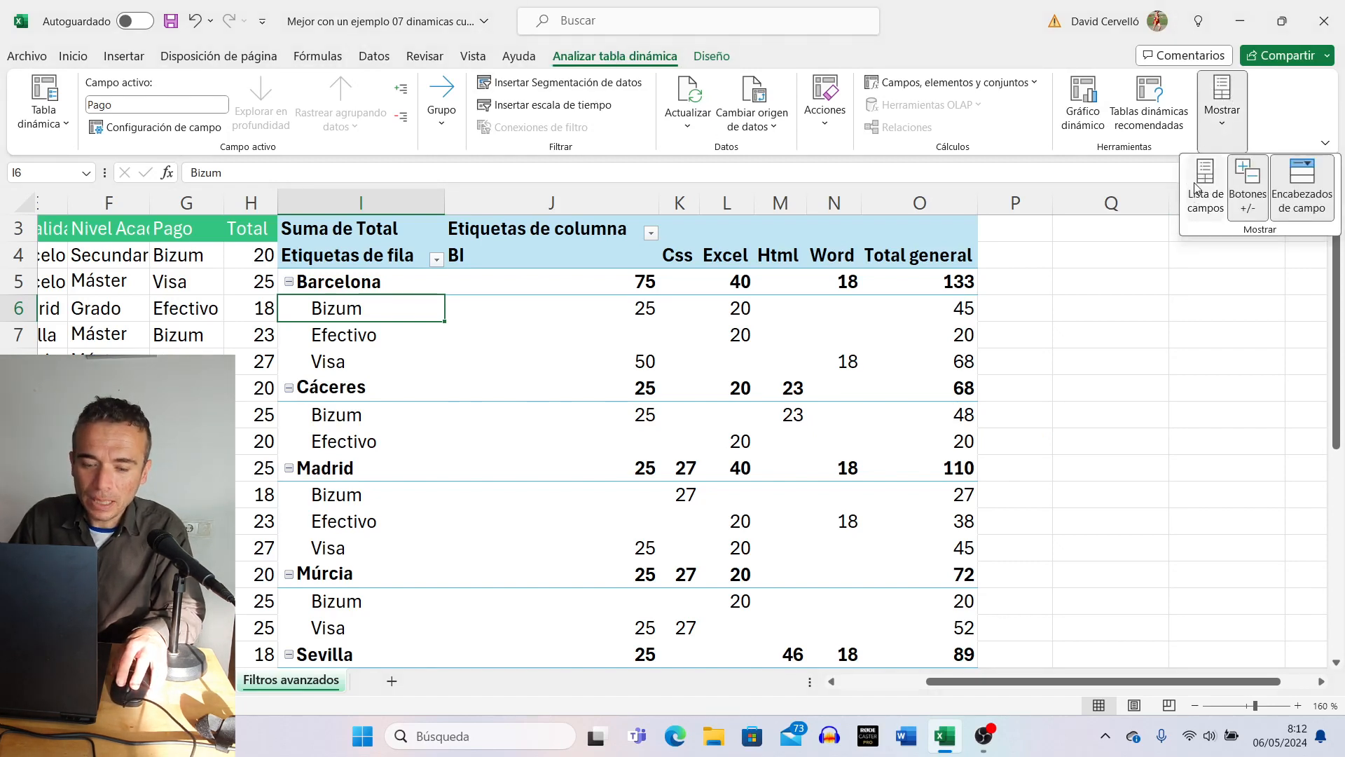
left_click(1206, 174)
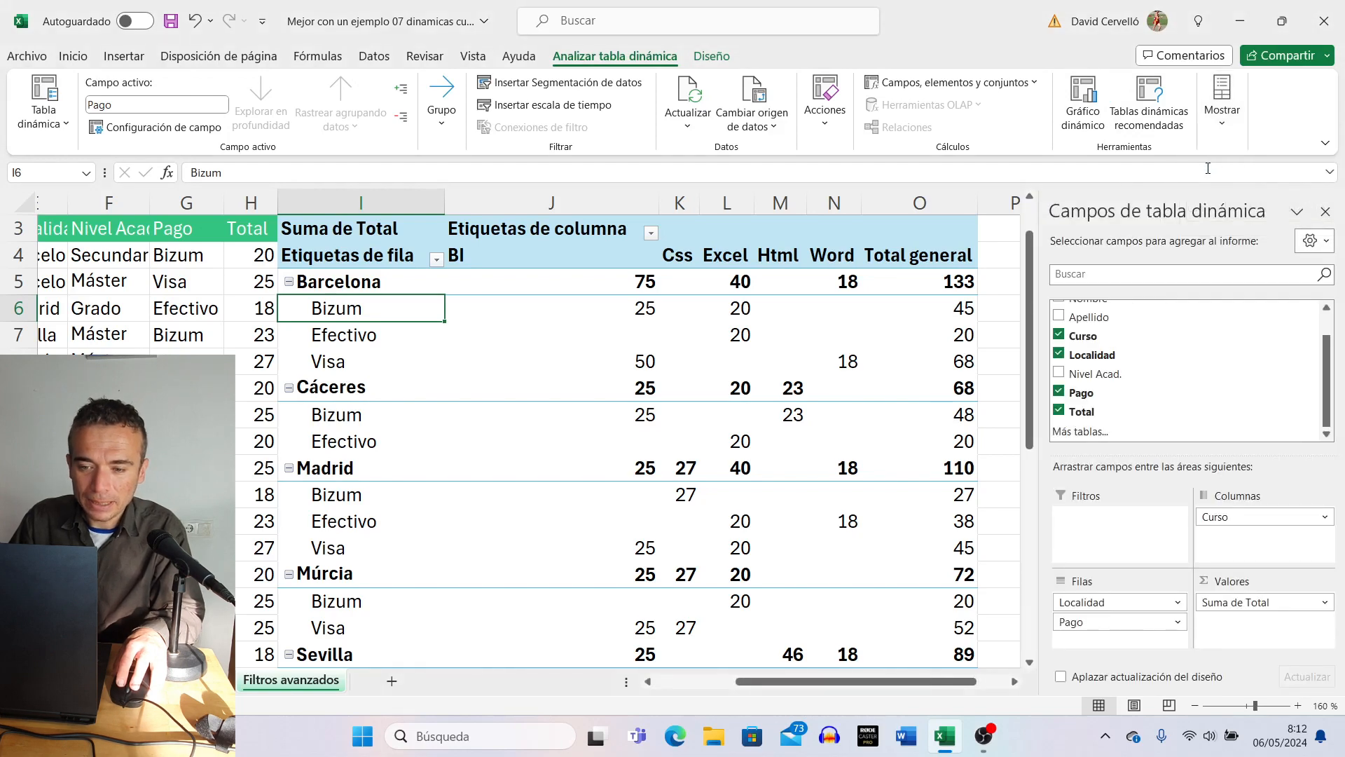
Hide the pivot table's row and column field headers
left_click(1223, 126)
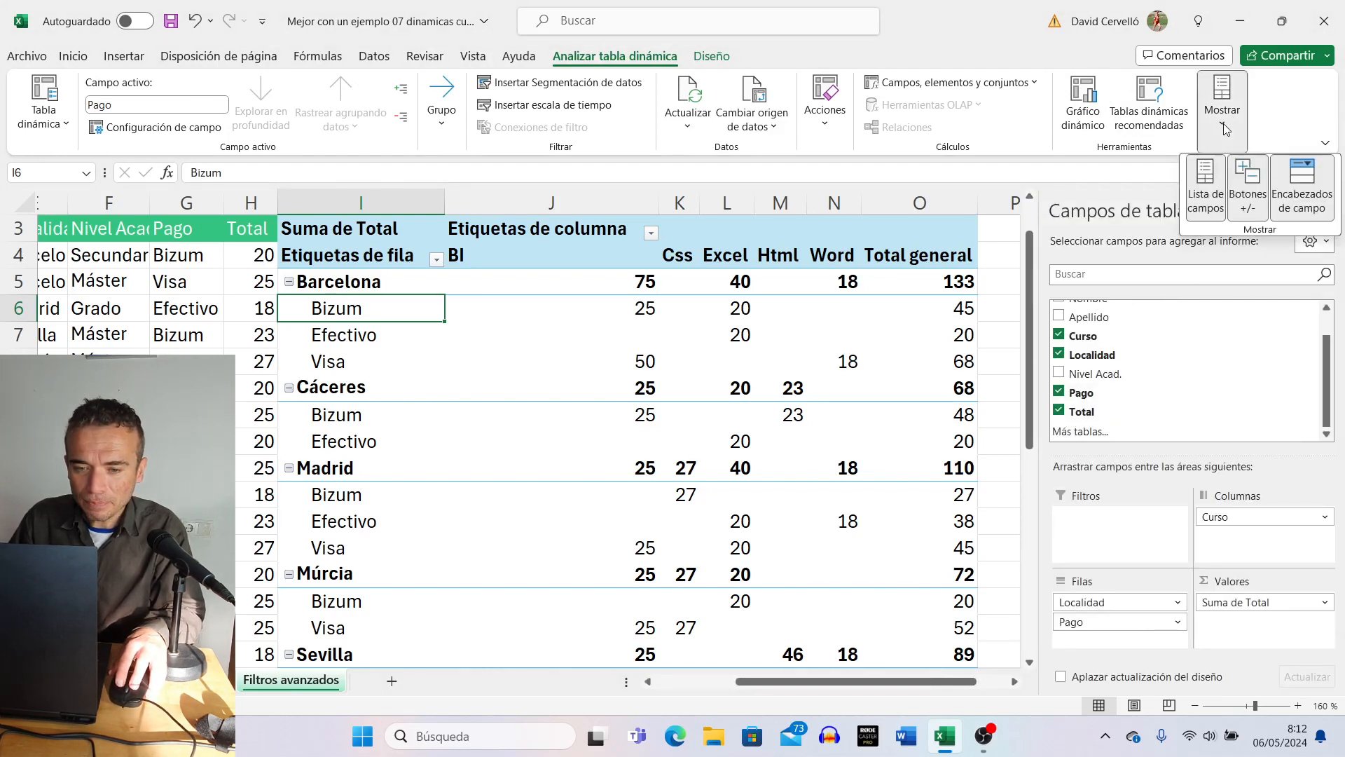
left_click(1320, 191)
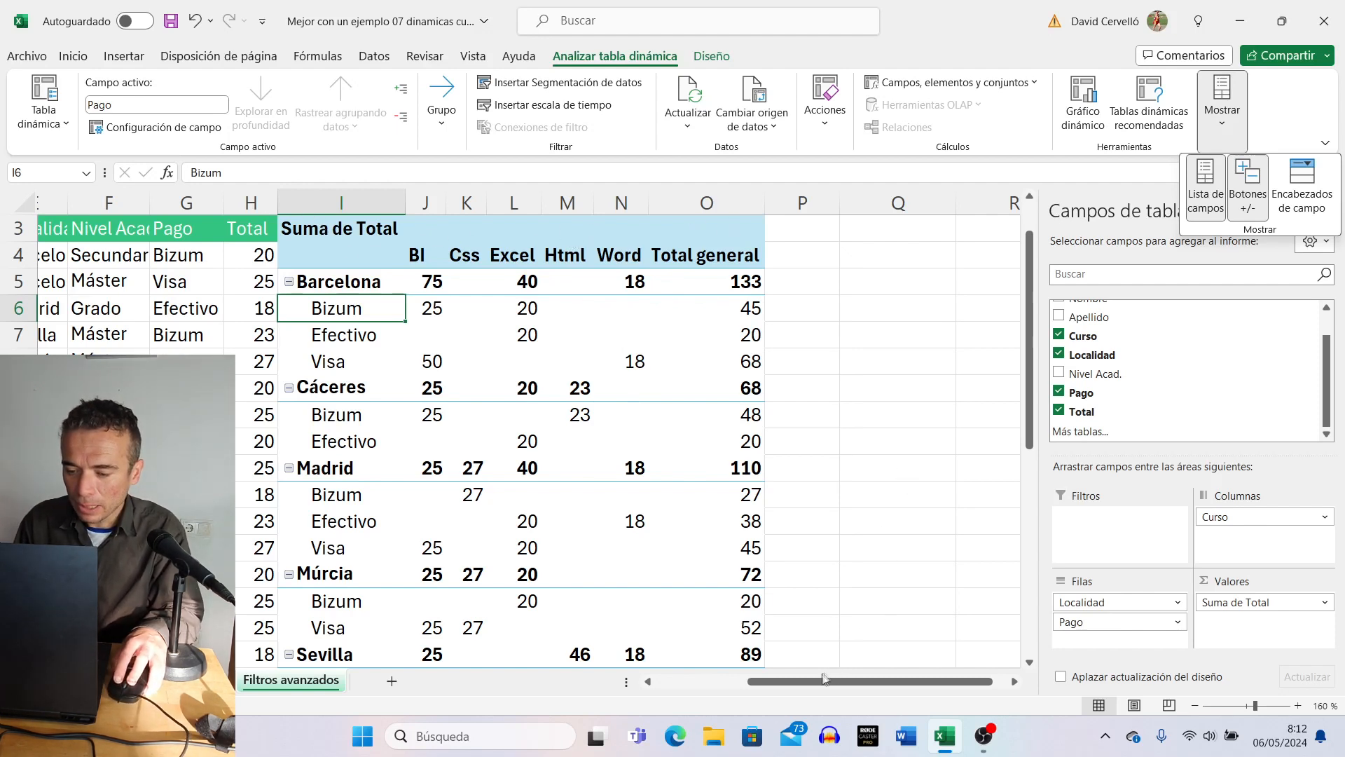
left_click_drag(822, 678, 779, 678)
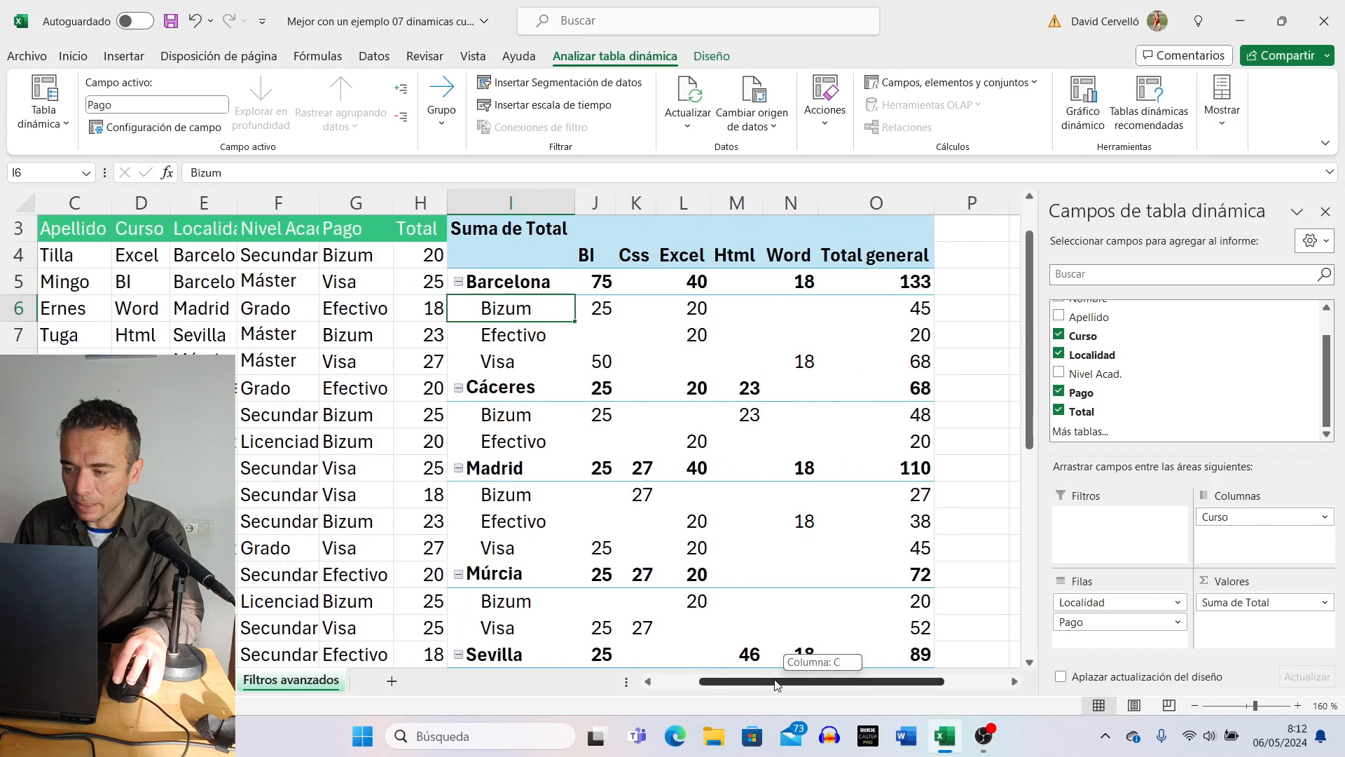
Replace Curso with Nivel Acad. as the pivot table's column field
mouse_move(814, 301)
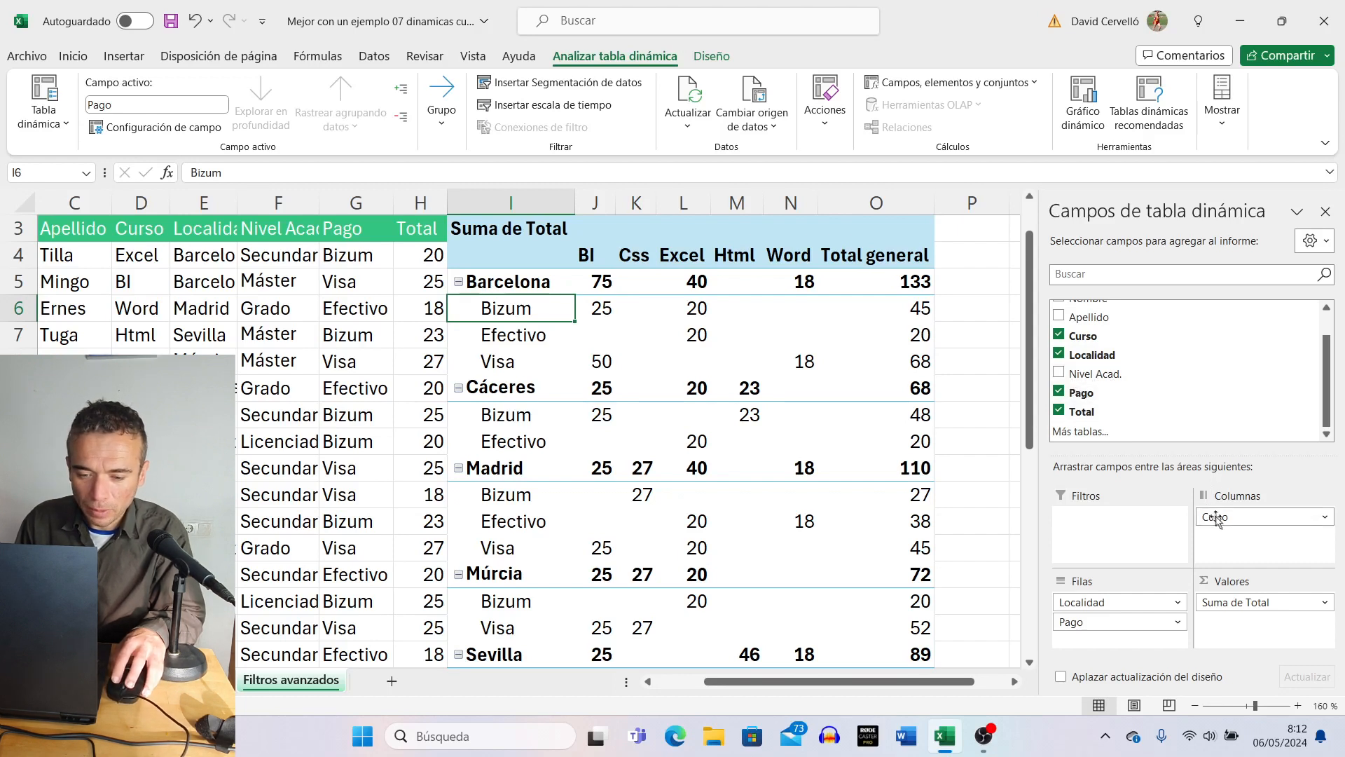
left_click_drag(1218, 524, 1099, 379)
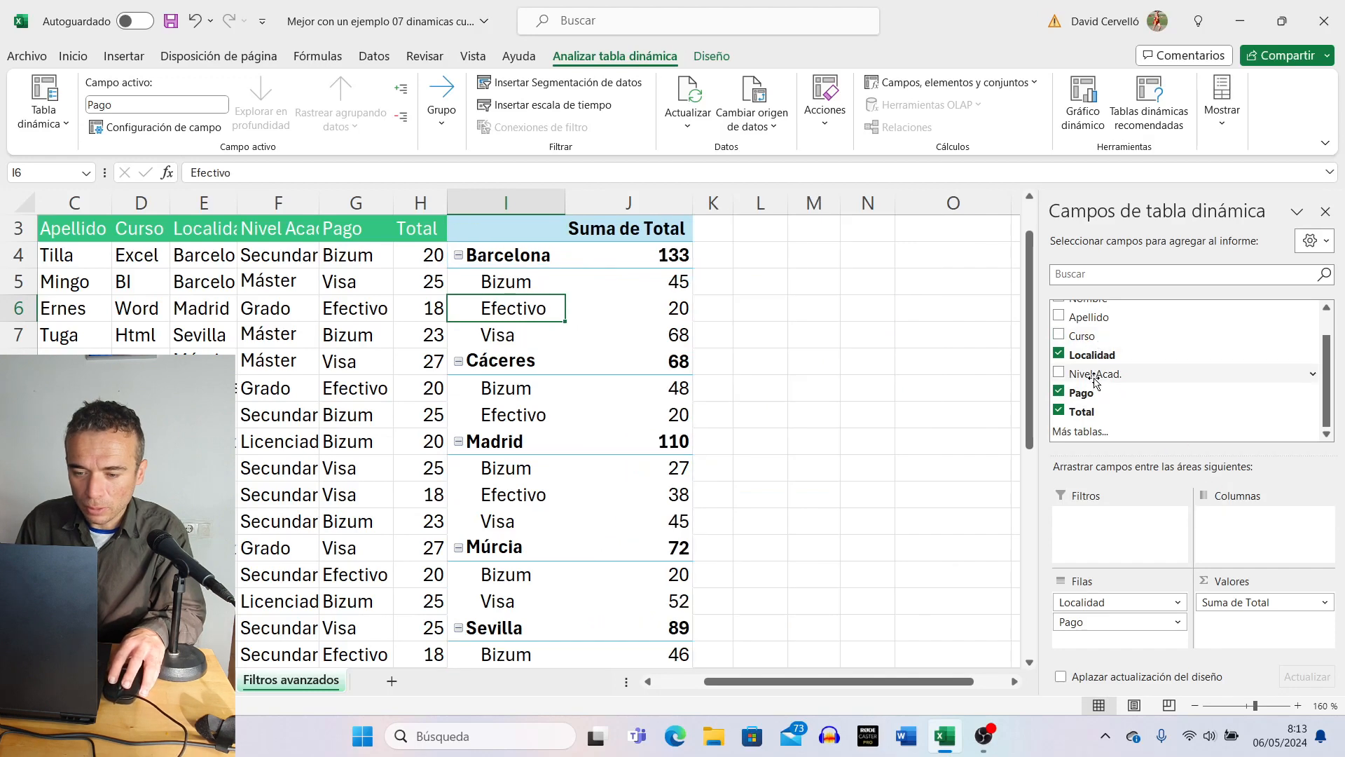
left_click_drag(1201, 472, 1223, 526)
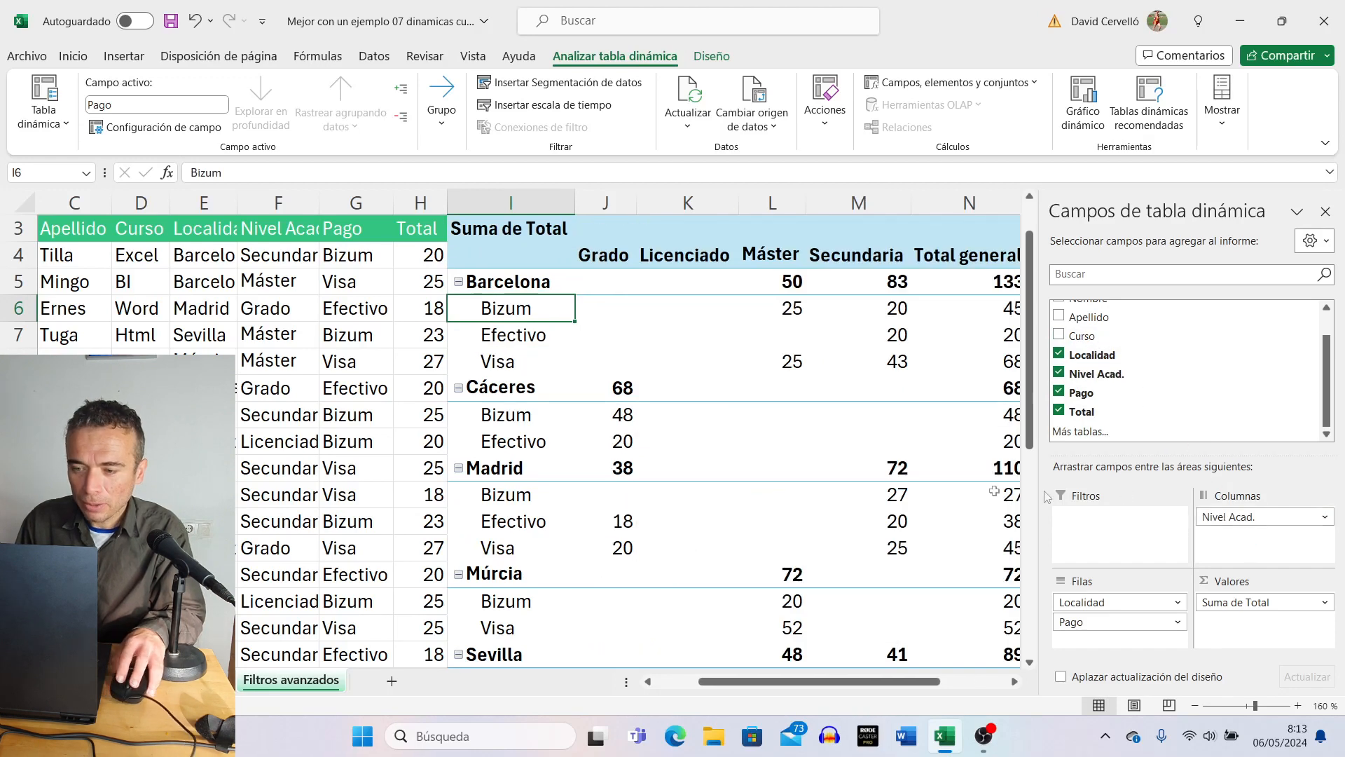